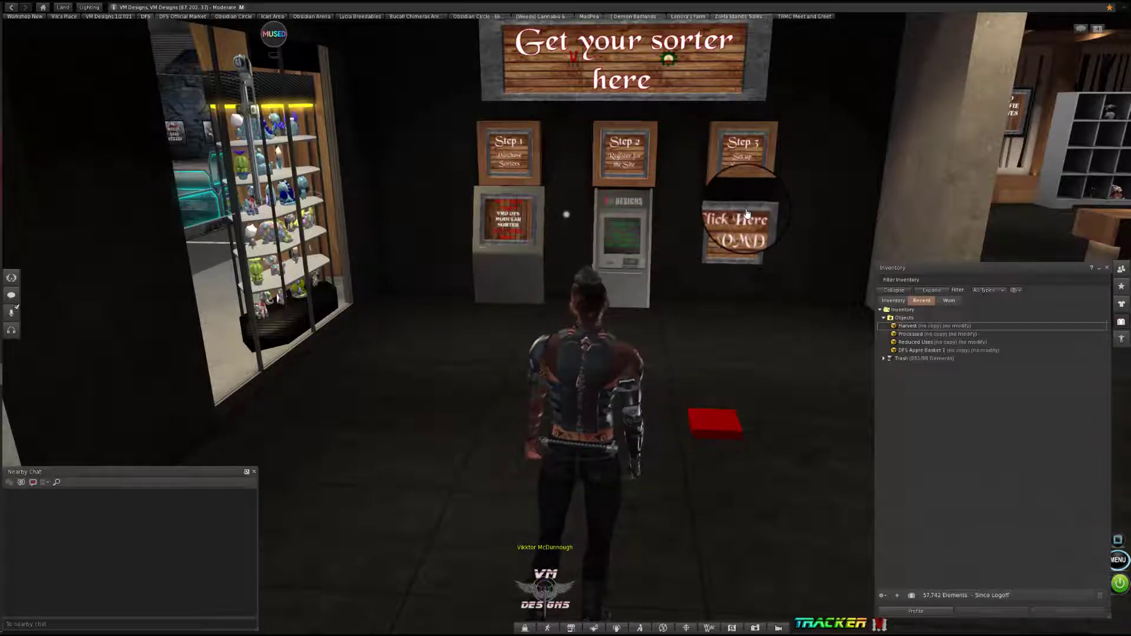
Step: Pay L$500 at the Step 1 vendor for the [VMD] DFS Sorter and acknowledge the delivery message
right_click(504, 231)
click(536, 379)
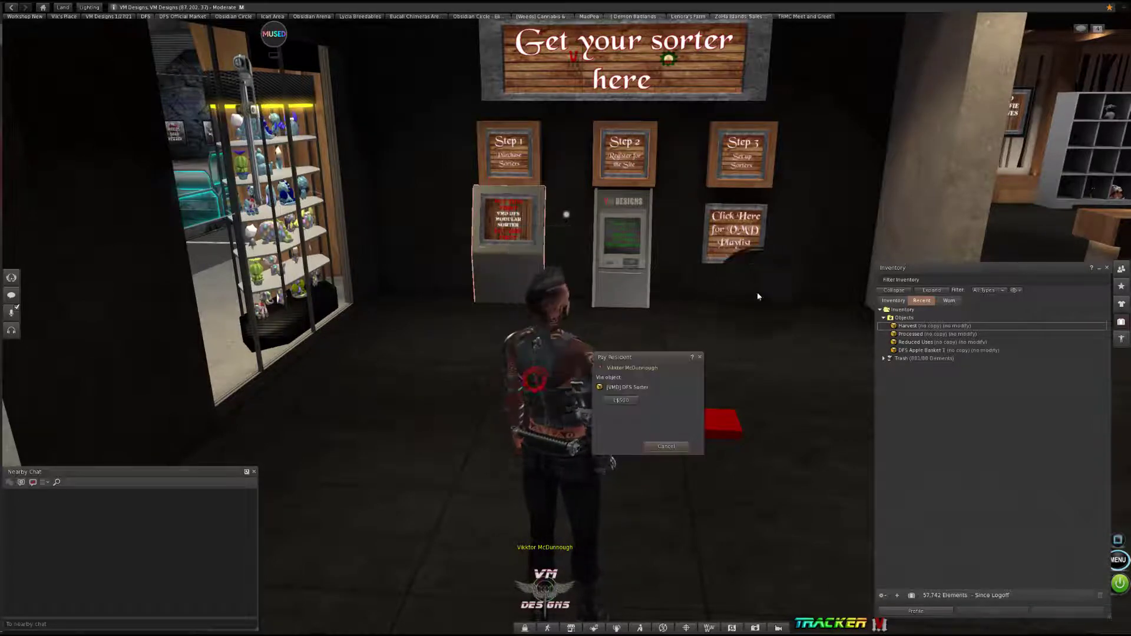
click(614, 400)
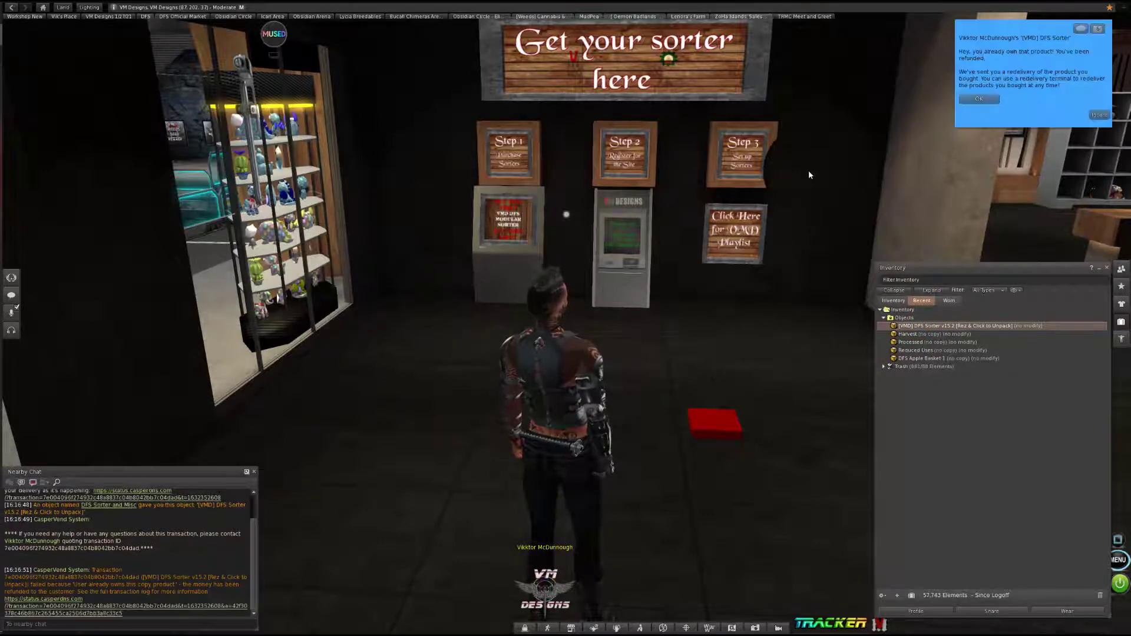
click(979, 99)
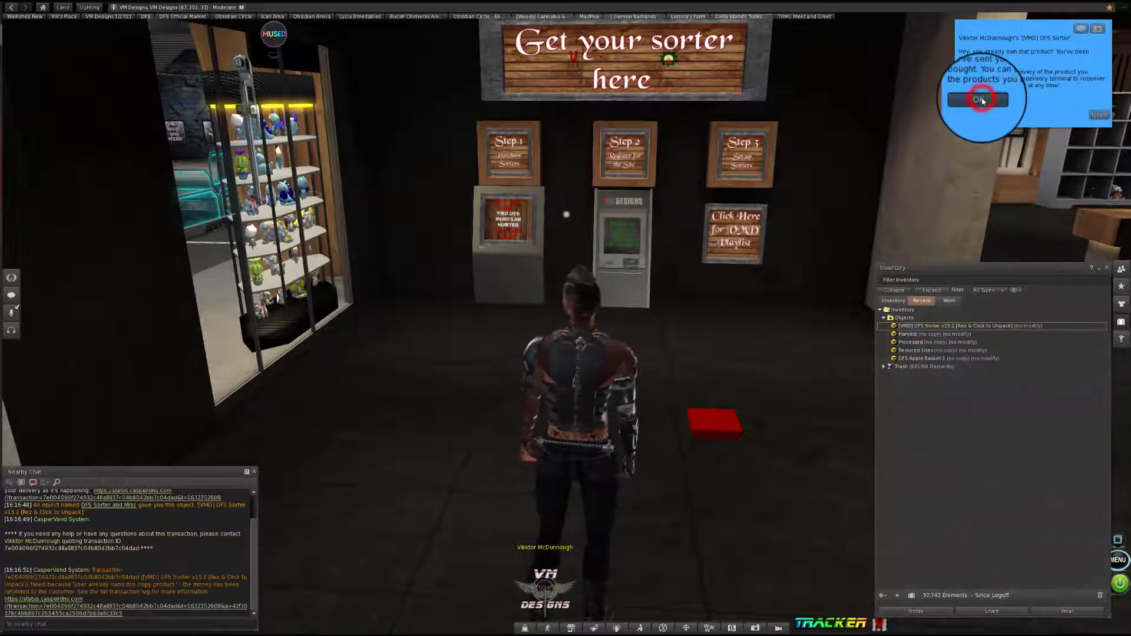
Step: Register for the members site at the Step 2 terminal and dismiss the payment notices
click(623, 230)
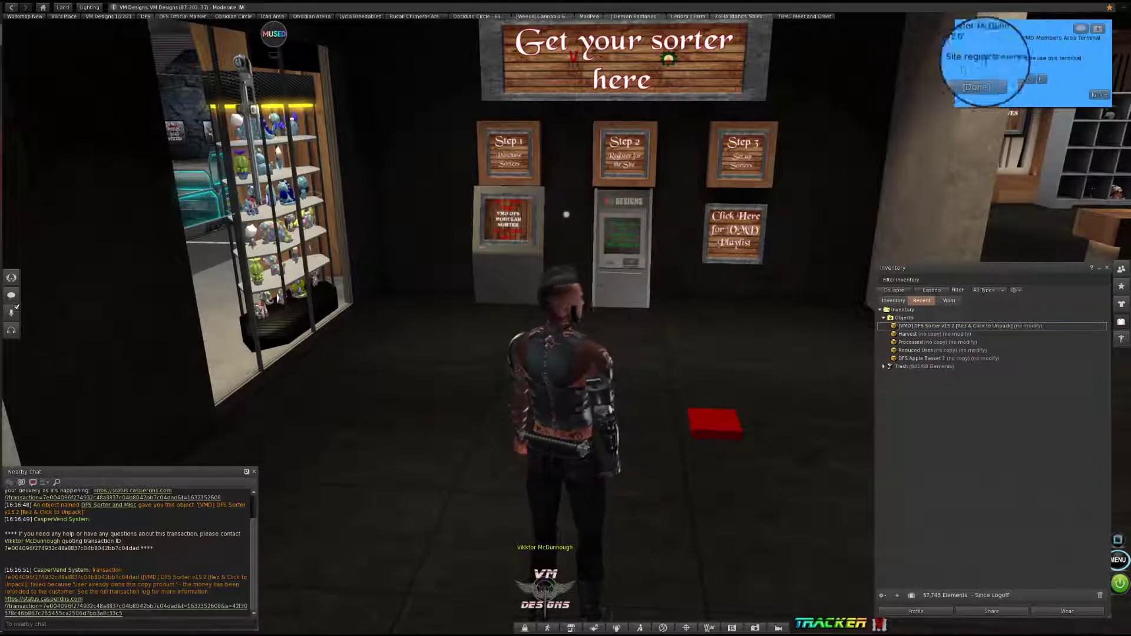
click(1032, 80)
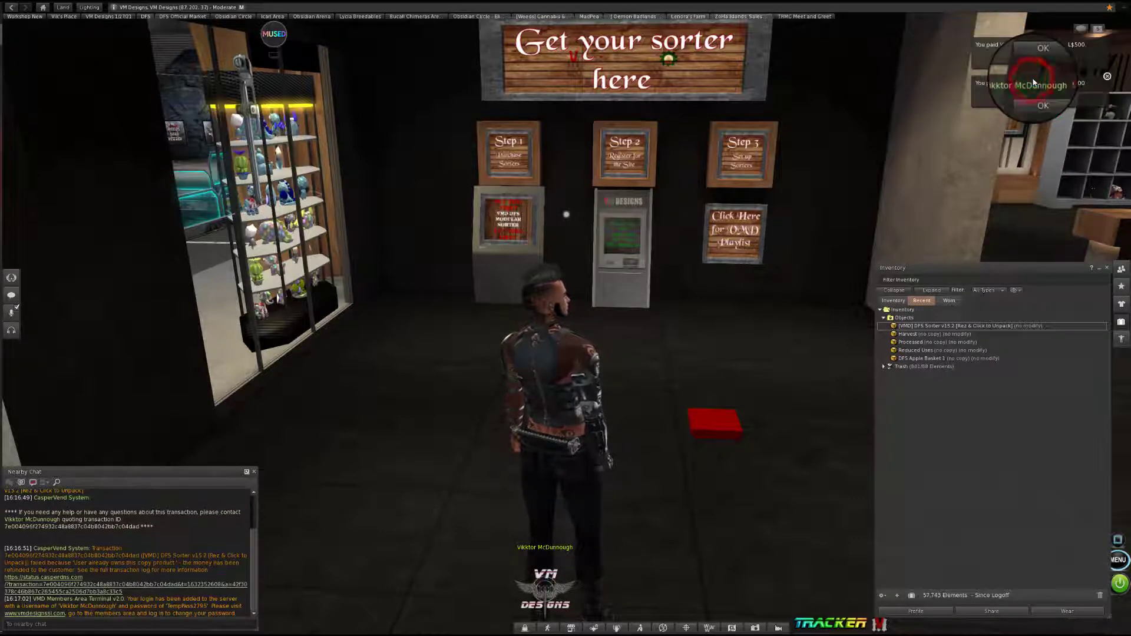
click(1038, 60)
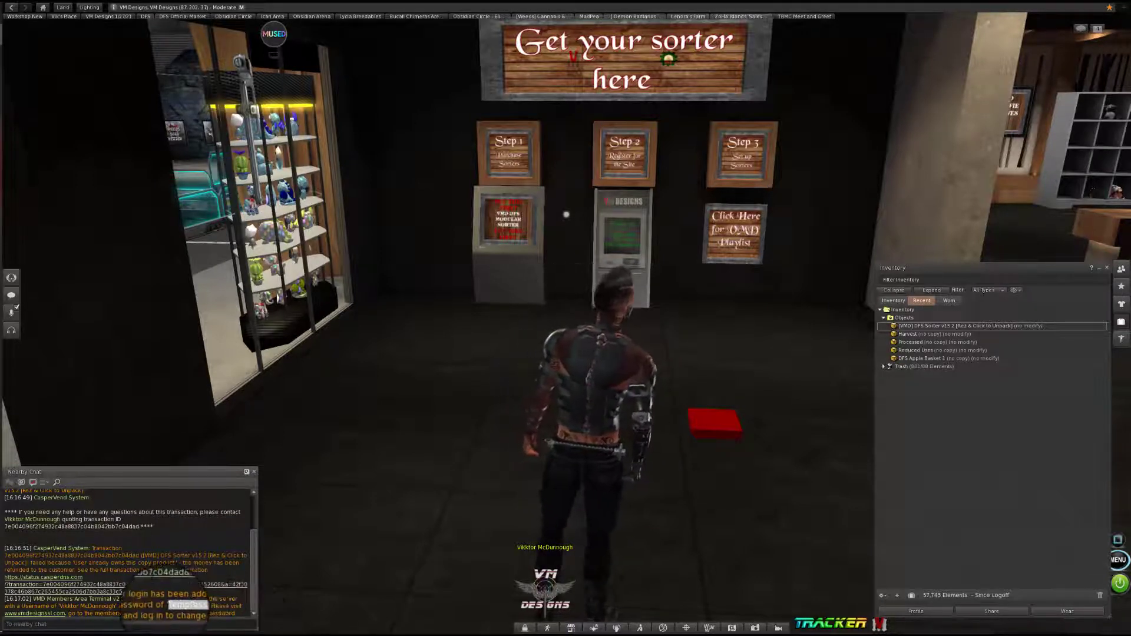
Step: Open the vmdesignssl.com Member Area in the browser and log in with the account username and temporary password
click(39, 613)
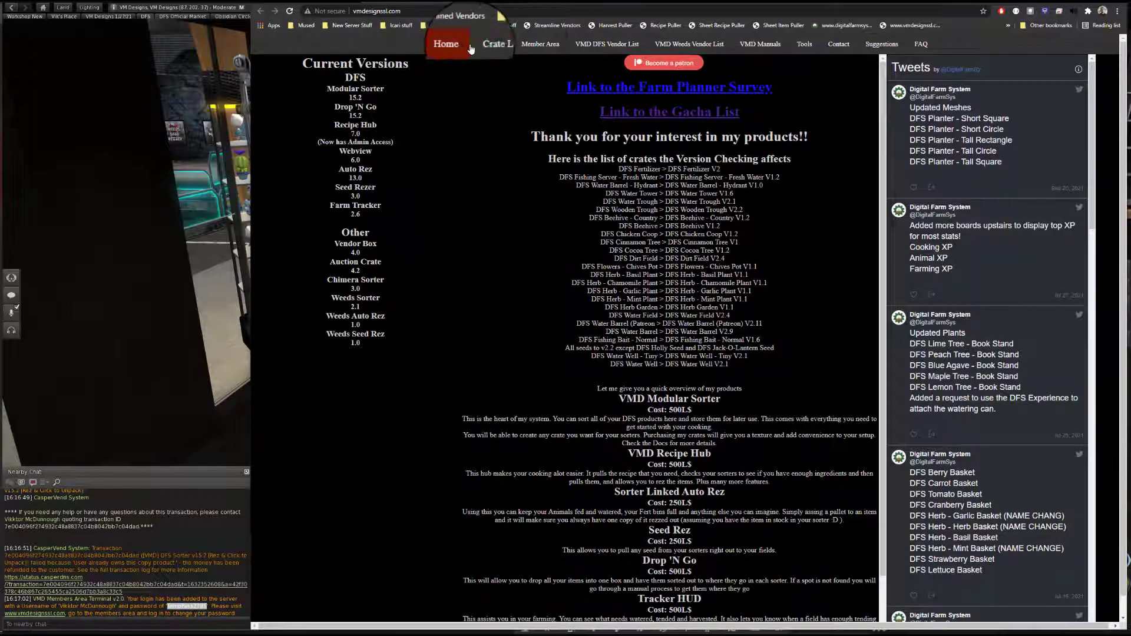
click(541, 44)
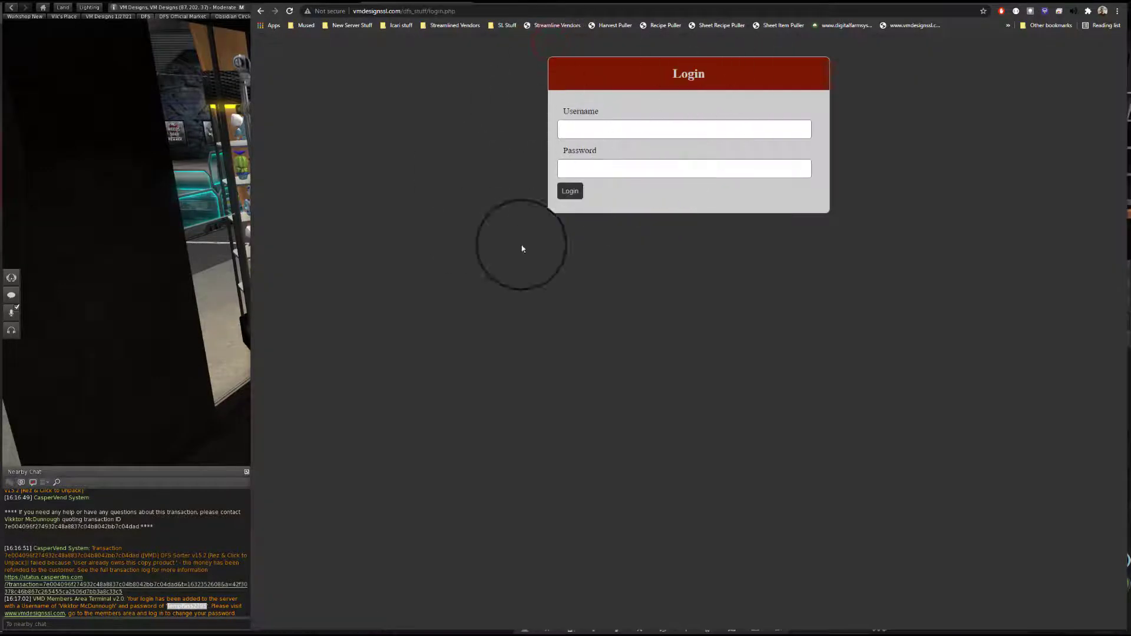
click(627, 133)
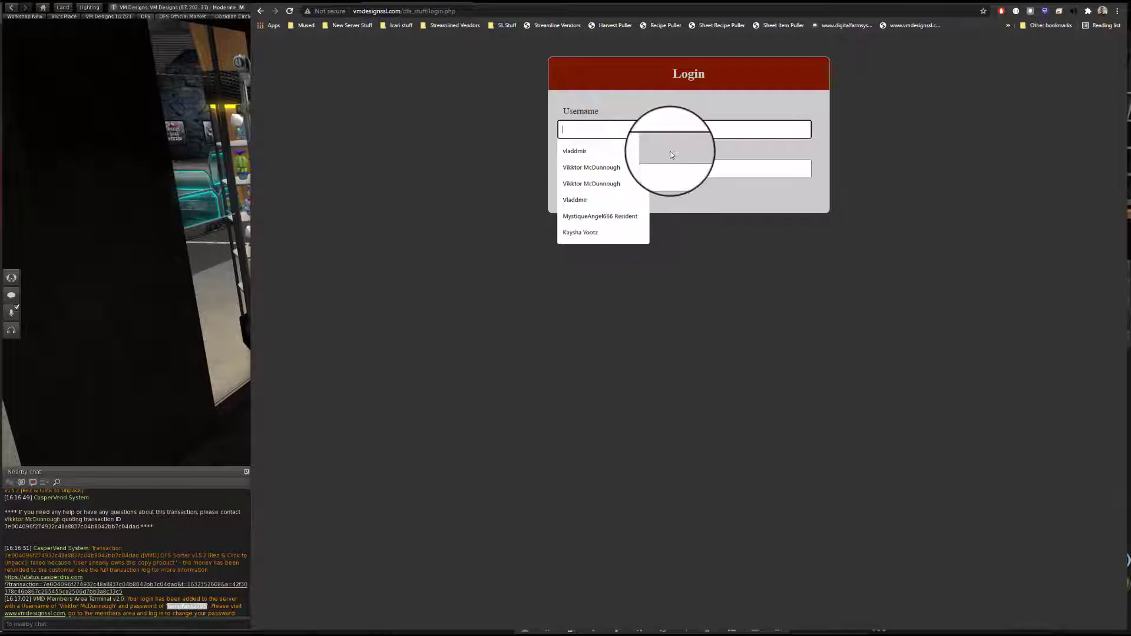
click(626, 168)
click(620, 169)
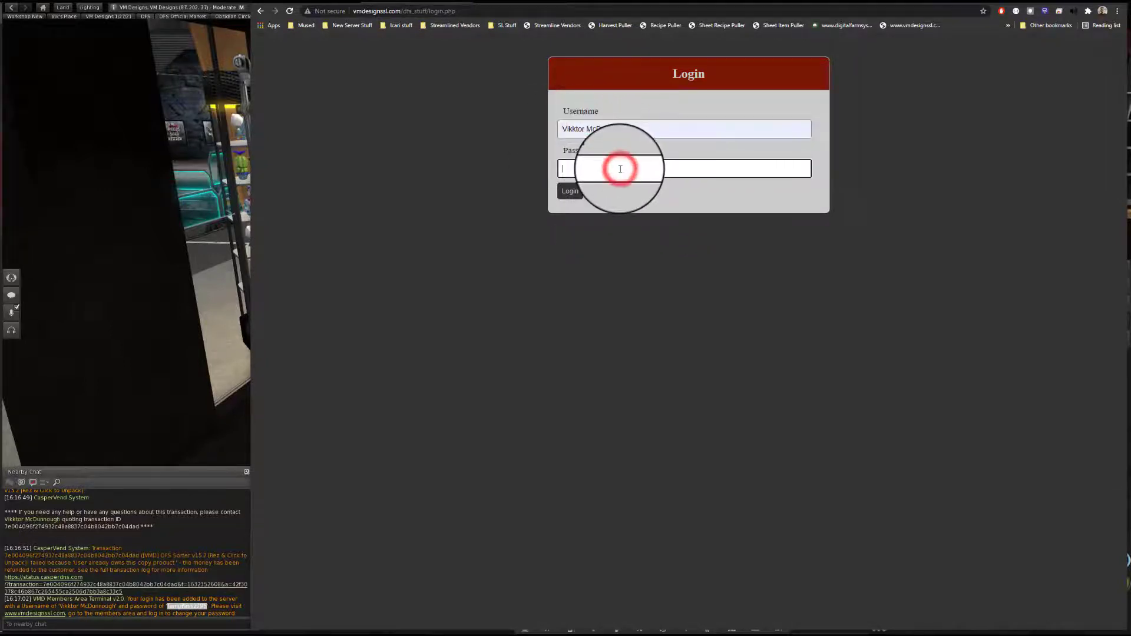
key(ctrl+v)
click(570, 191)
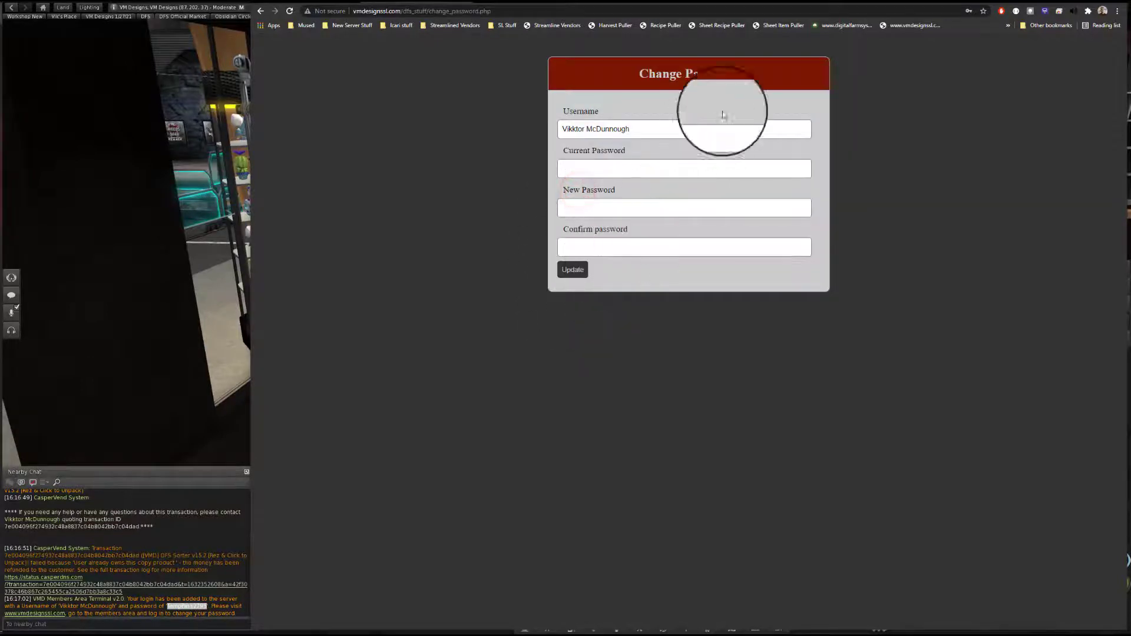
Step: Fill in the Change Password form with the current password and a confirmed new password, and submit the update
click(616, 172)
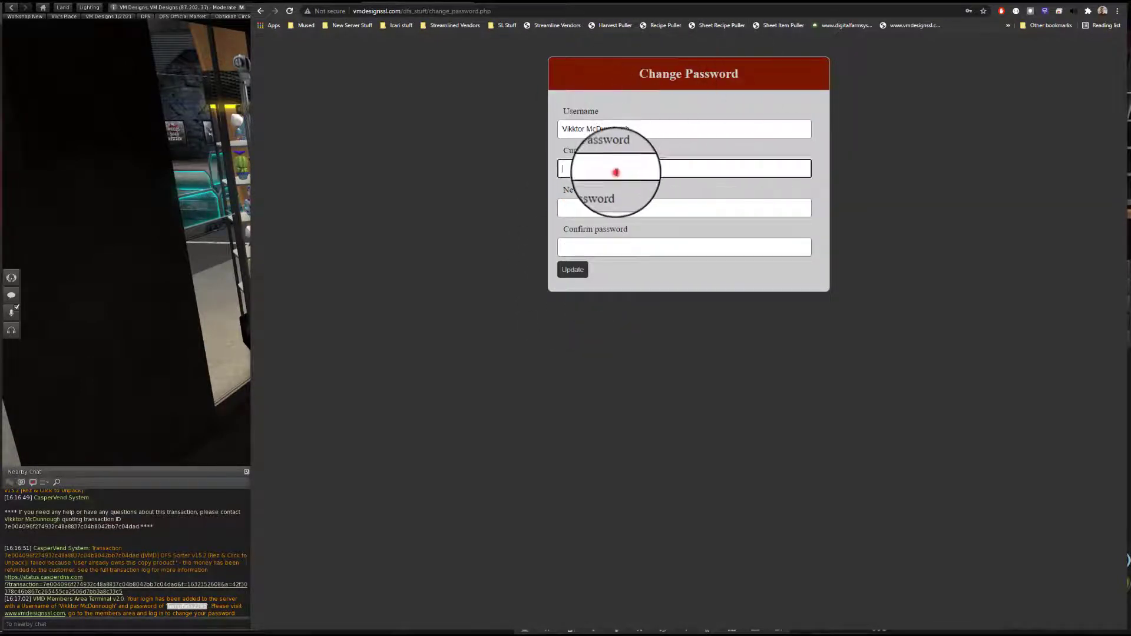
click(579, 203)
text(p)
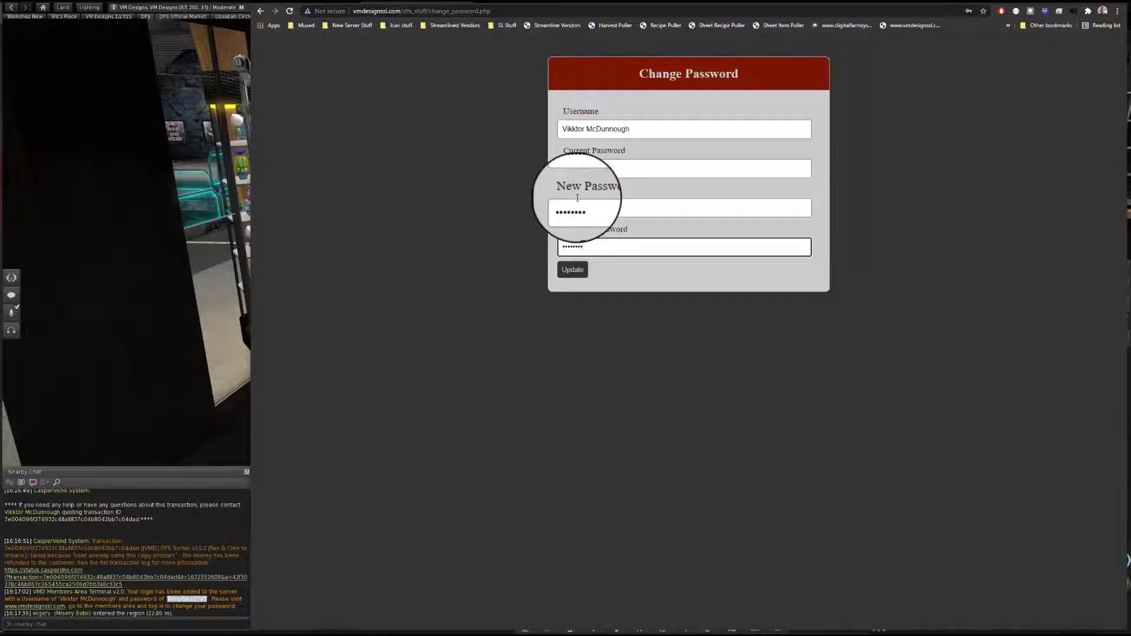
click(574, 273)
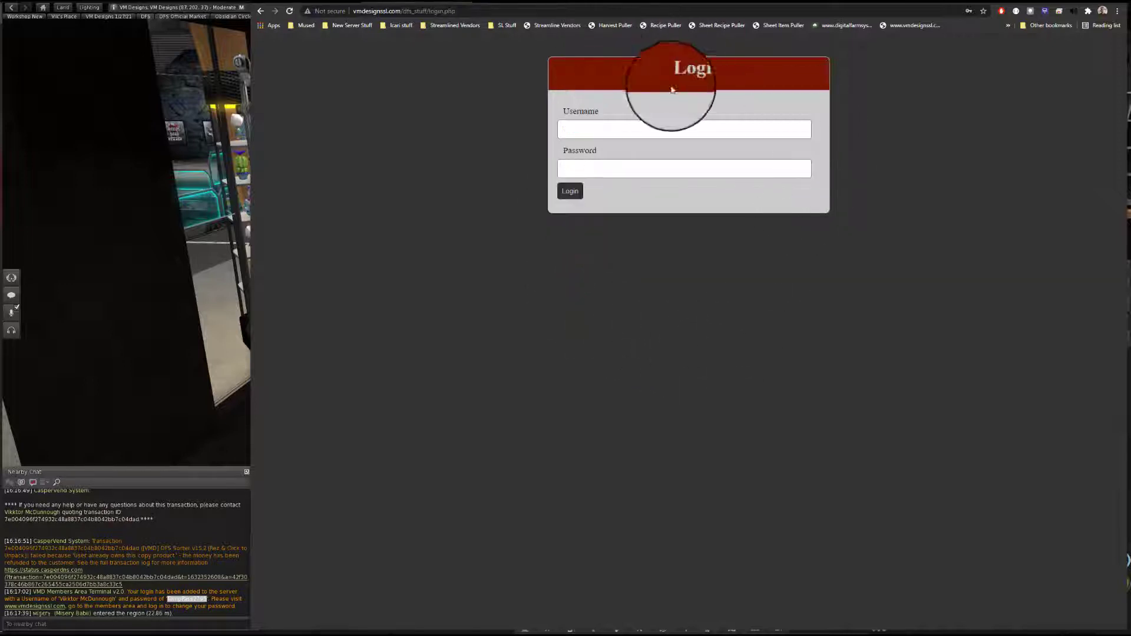
Step: Log in to the members area with the account username and new password
click(661, 129)
click(637, 153)
click(637, 169)
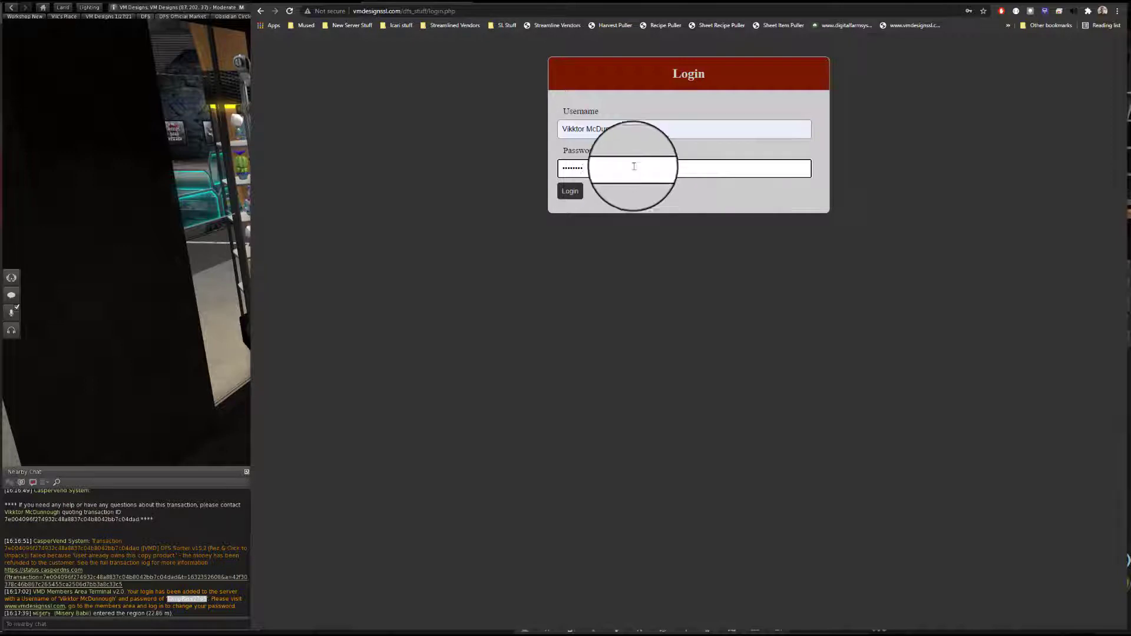
click(569, 191)
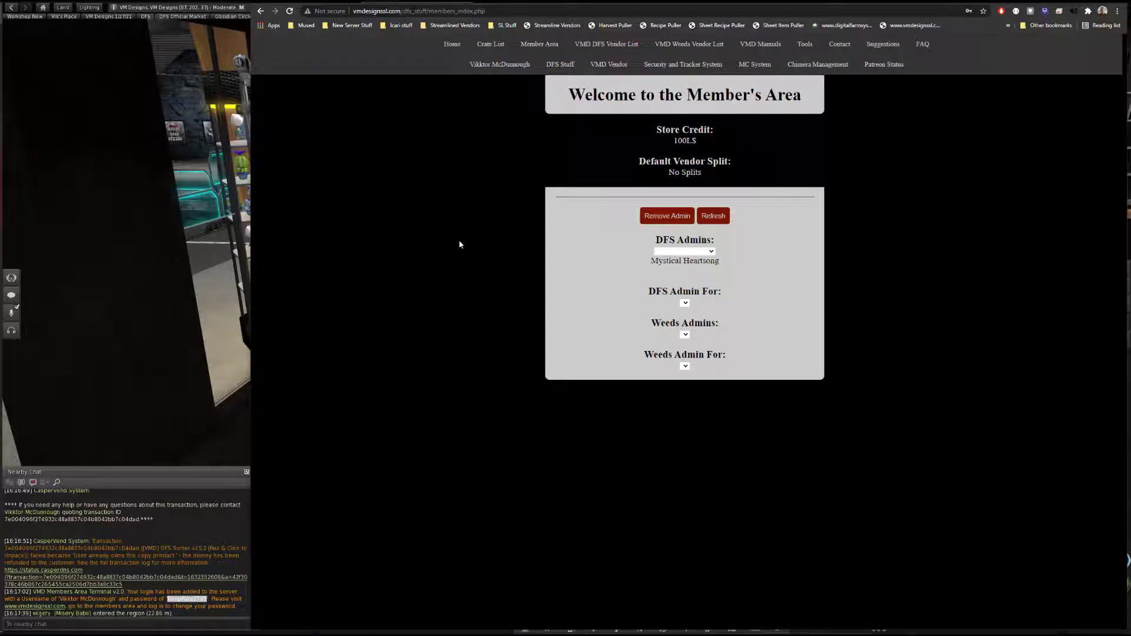
Step: Select the VMD theme for crate purchasing and purchase its STARTER CRATES bundle
mouse_move(558, 63)
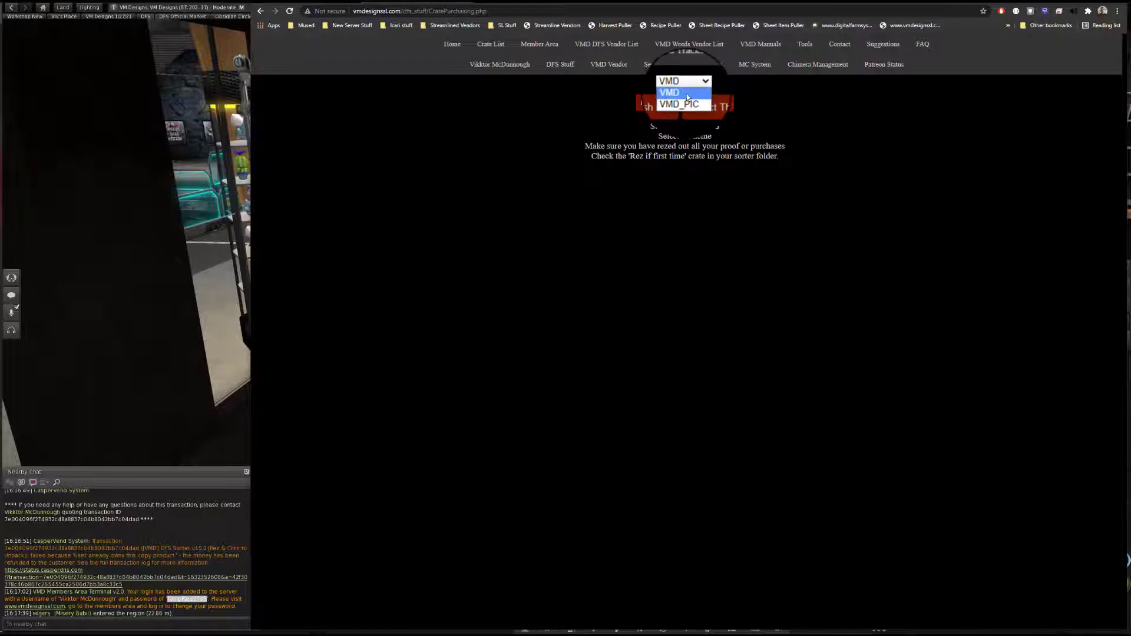
click(686, 93)
click(701, 108)
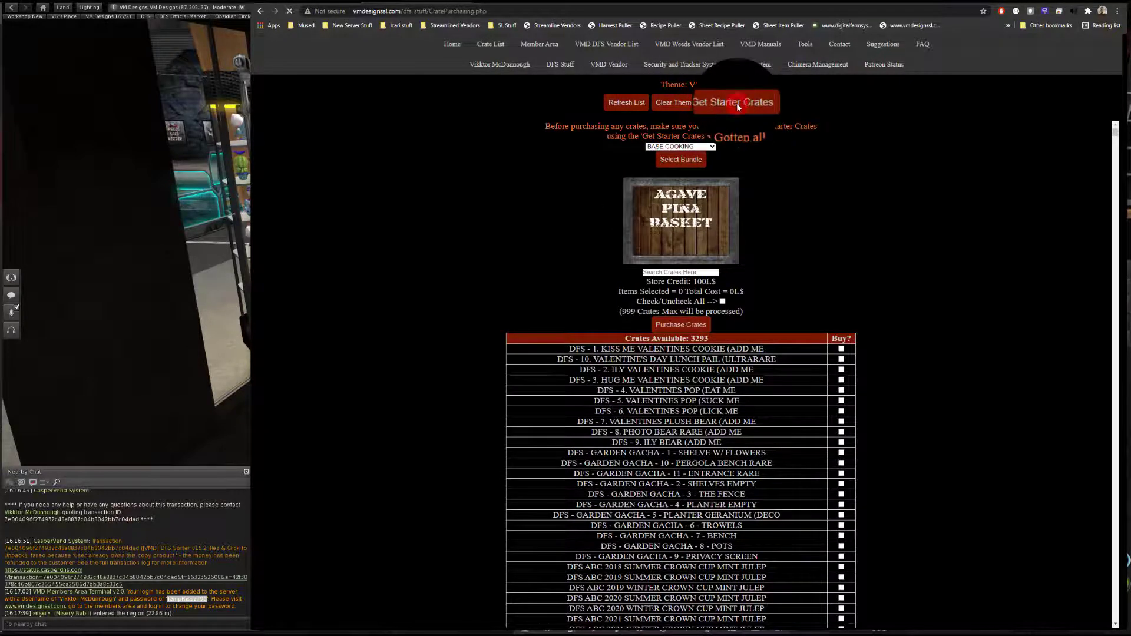
click(737, 103)
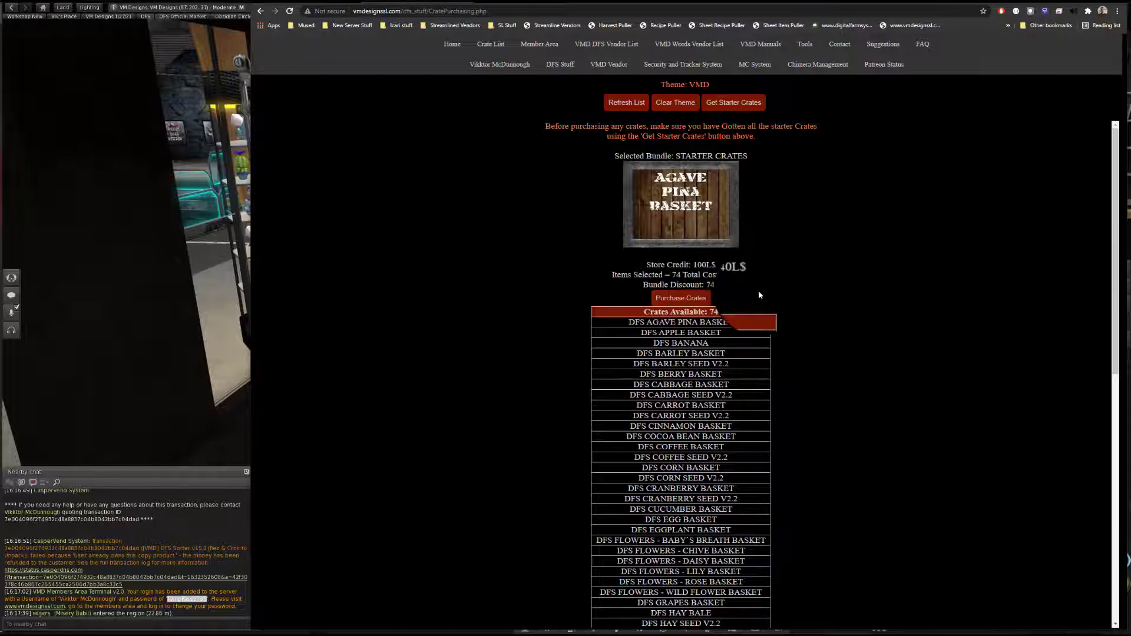
click(684, 298)
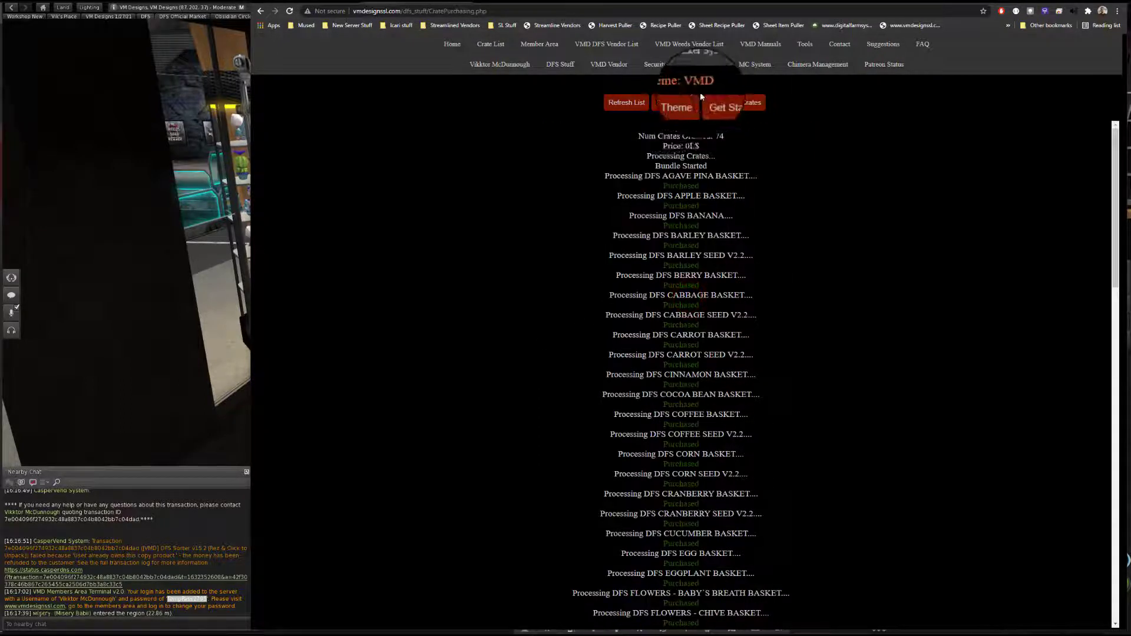
Step: Change the crate theme to VMD_PIC and purchase its STARTER CRATES bundle
click(623, 108)
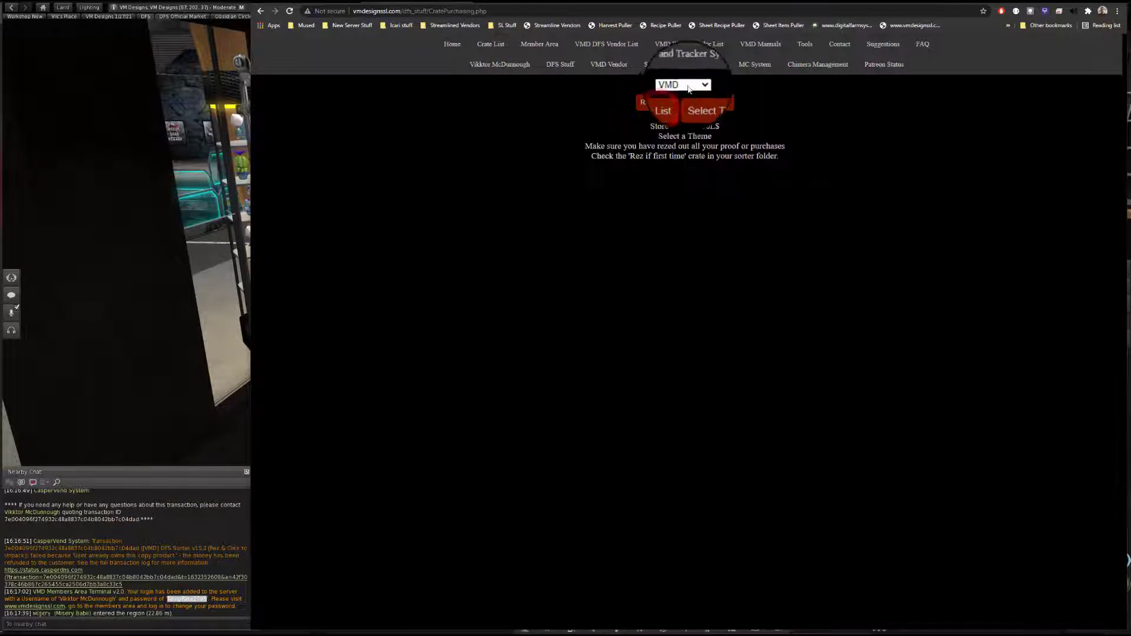
click(686, 78)
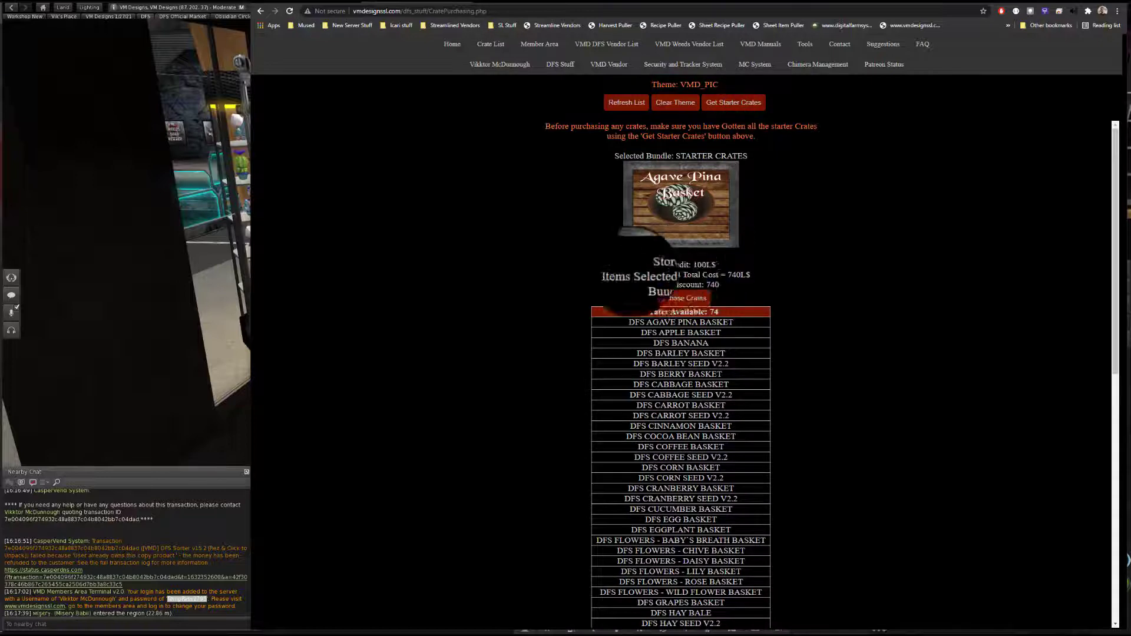
click(679, 299)
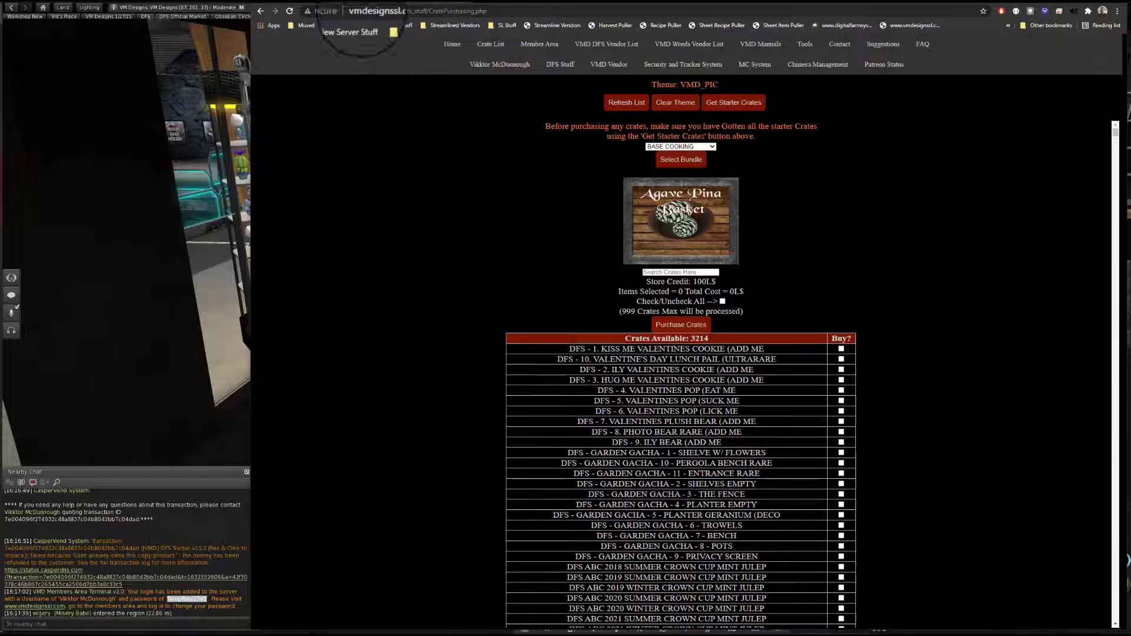
Step: Switch to the Second Life viewer, rez the [VMD] DFS Sorter v15.2 box on the red block, and unpack it to view its inventory folder
key(alt+Tab)
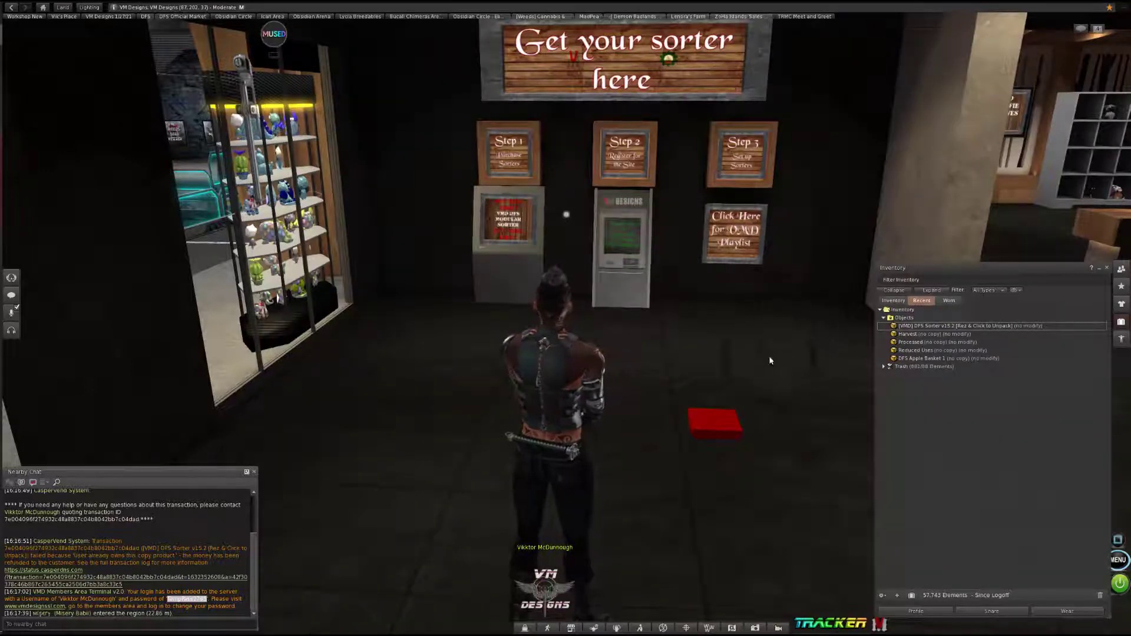
click(942, 328)
drag(942, 328, 688, 356)
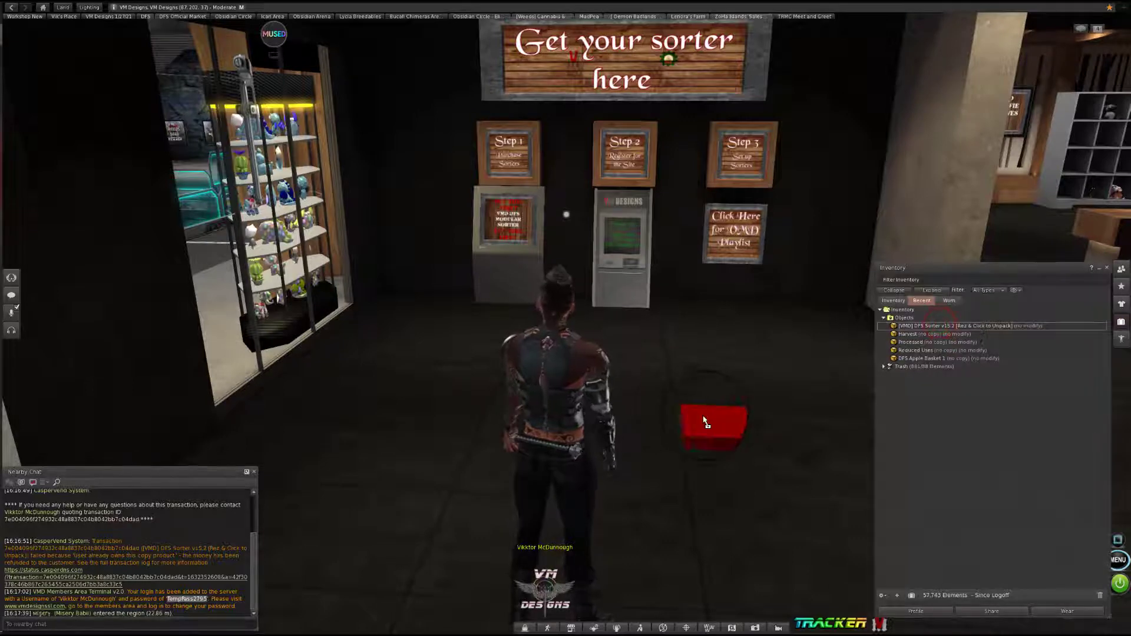
drag(717, 426, 716, 419)
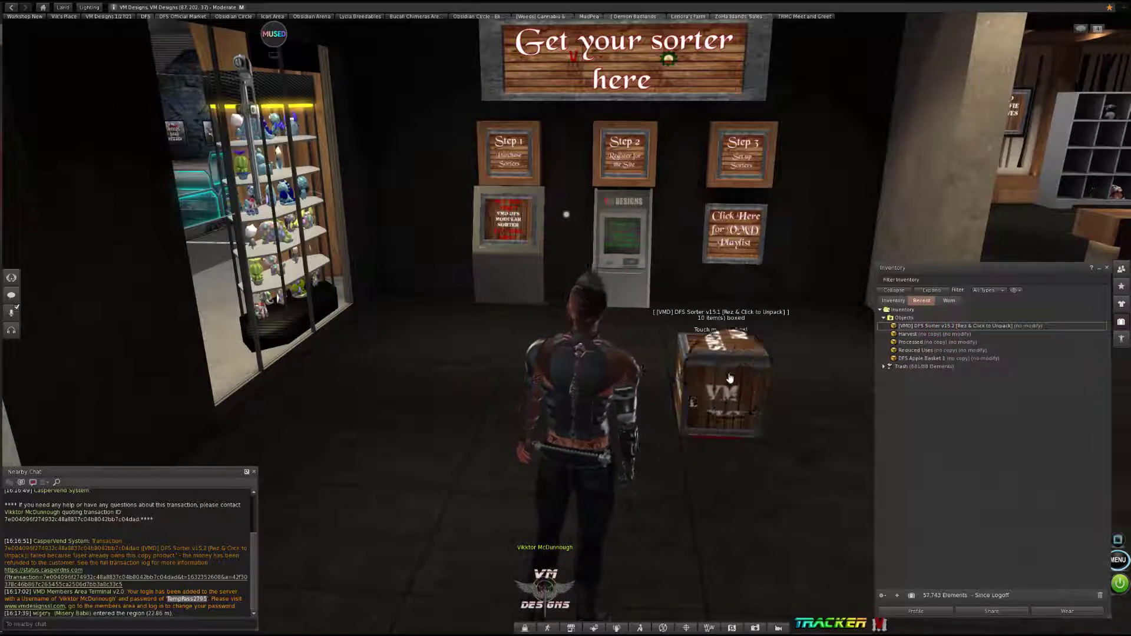
click(716, 351)
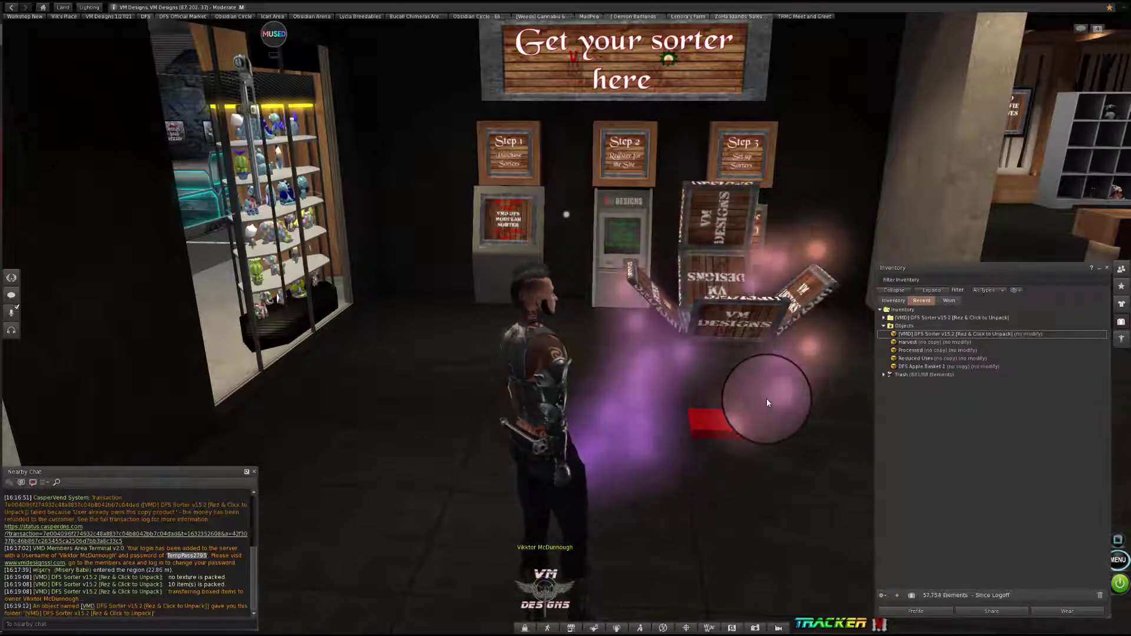
click(884, 319)
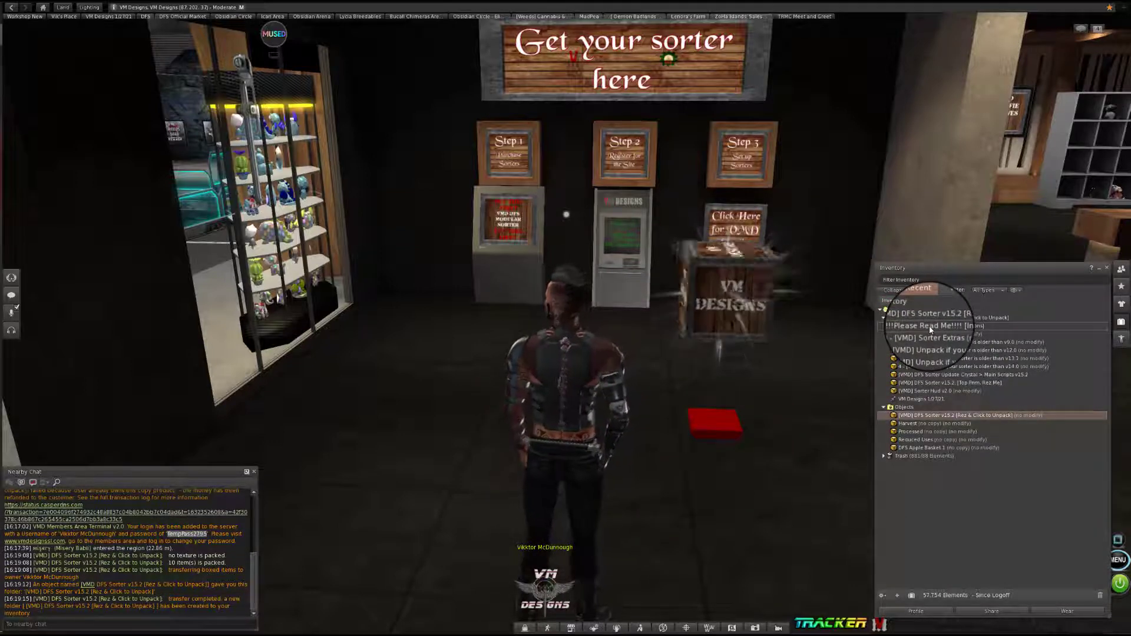
Step: Switch to the browser and look through the Modular Sorter manual from the VMD Manuals
key(alt+Tab)
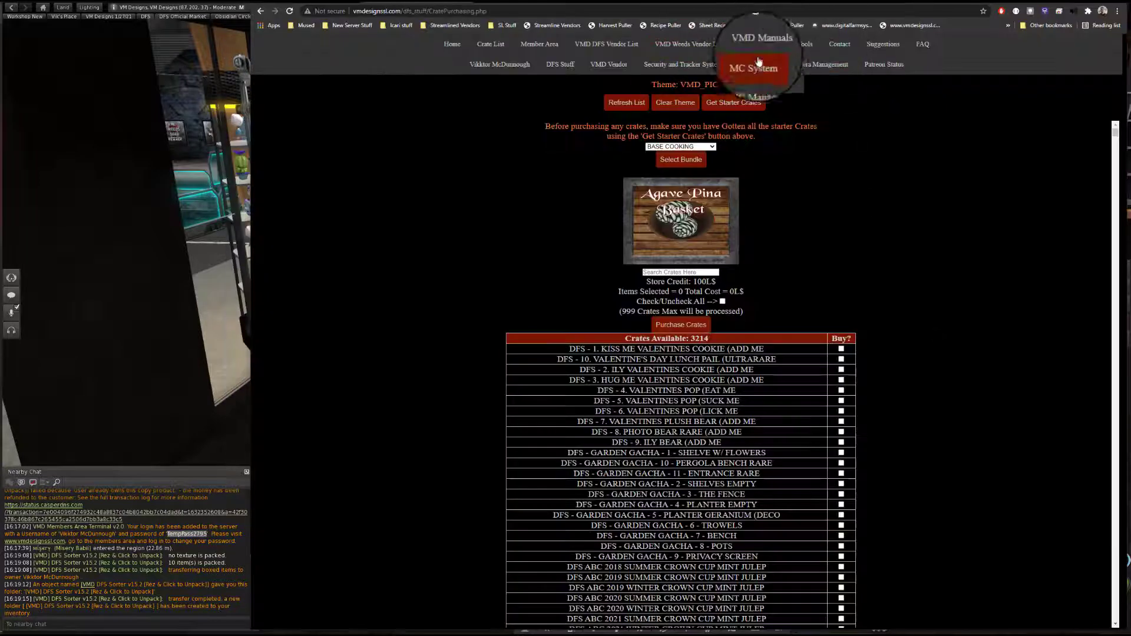
mouse_move(763, 47)
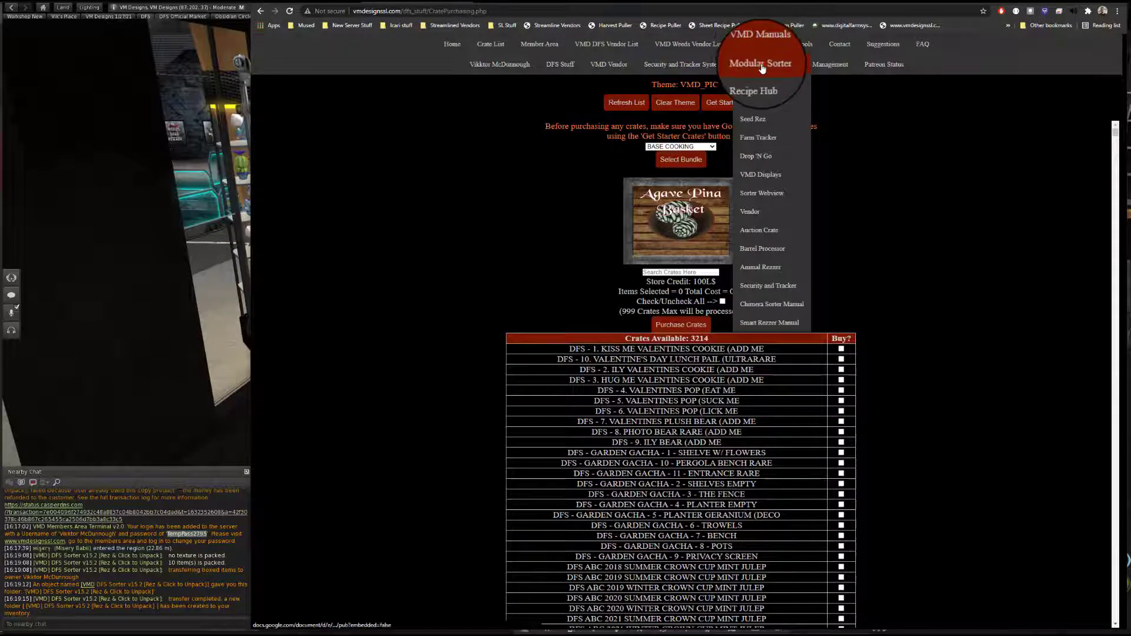
click(762, 69)
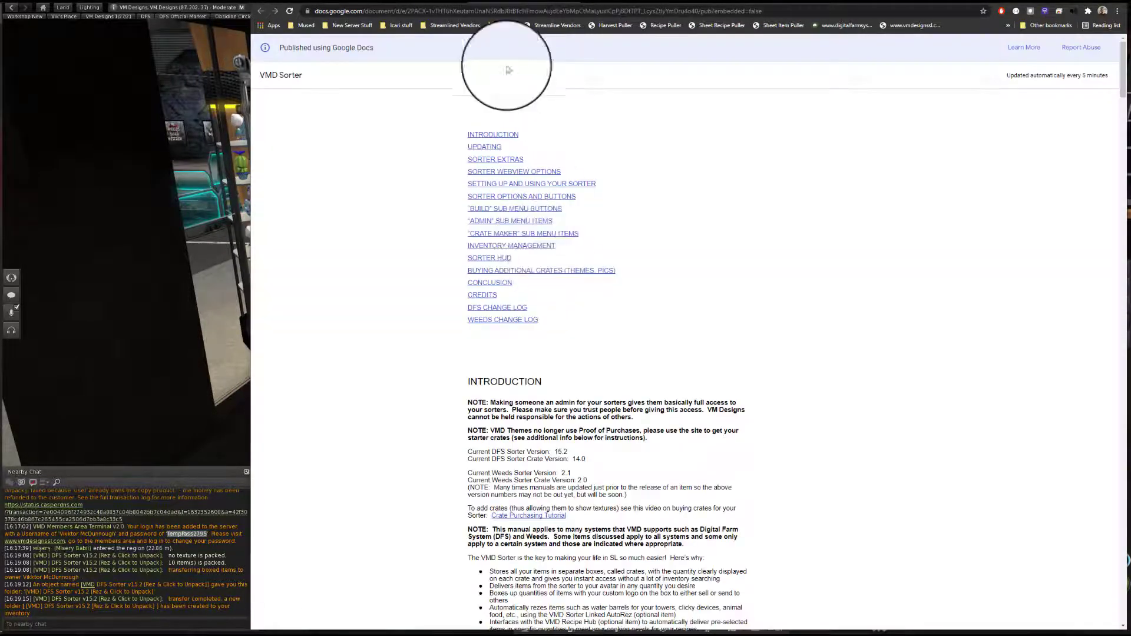
scroll(597, 353, down, 15)
scroll(602, 379, up, 10)
scroll(602, 379, up, 10)
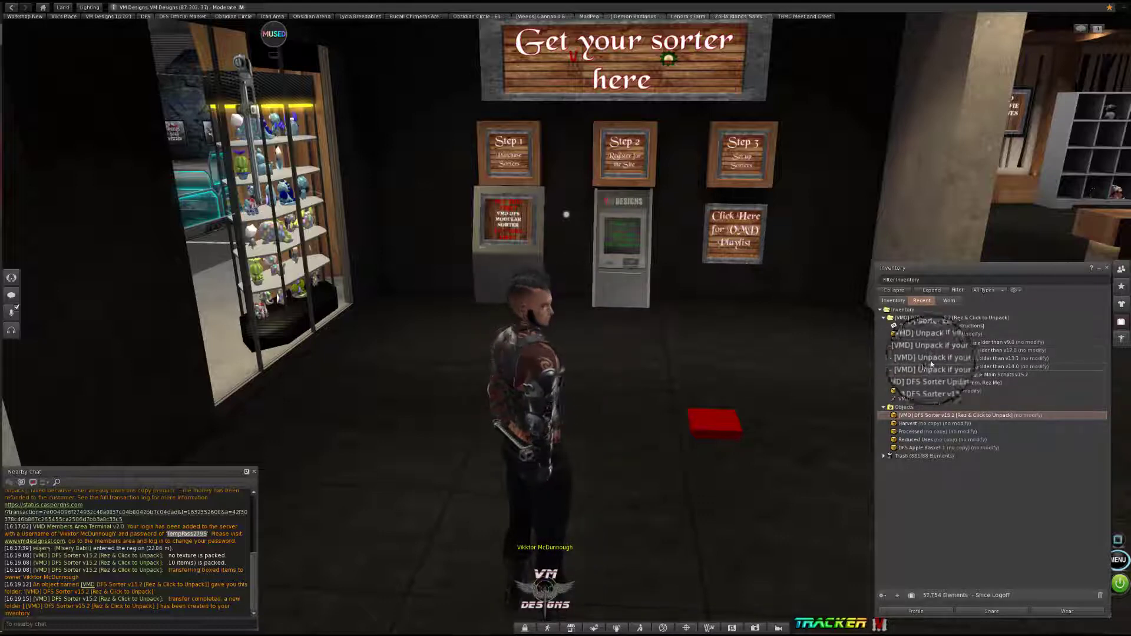
Step: Back in the Second Life viewer, rez the 0 - [VMD] Sorter Extras box on the red block and unpack it to view its contents
click(941, 334)
drag(715, 422, 716, 423)
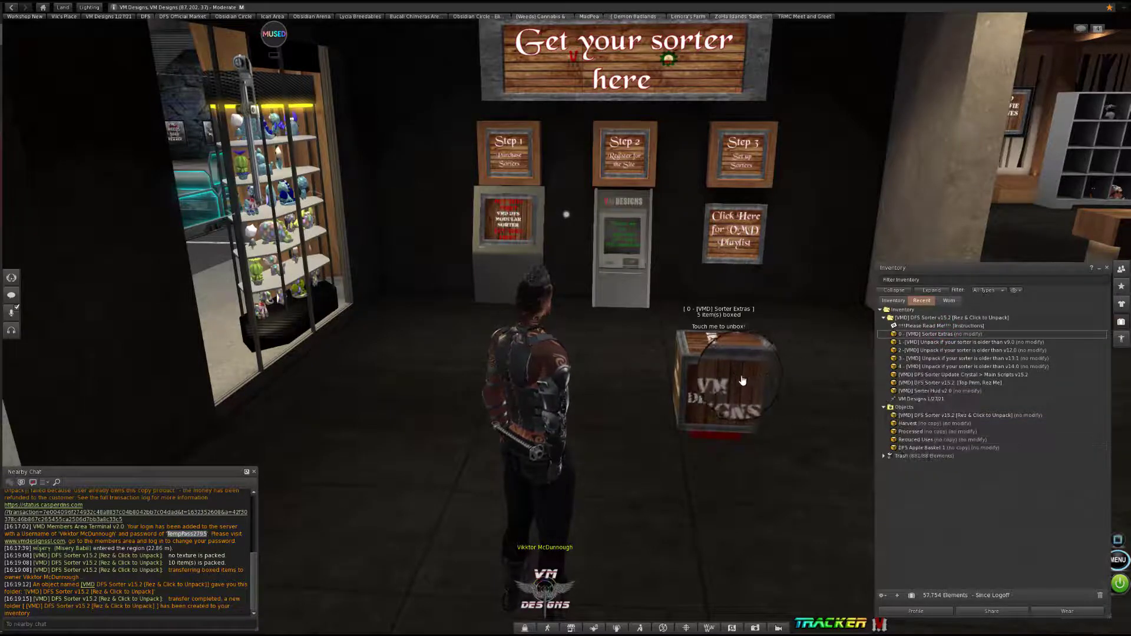
click(731, 347)
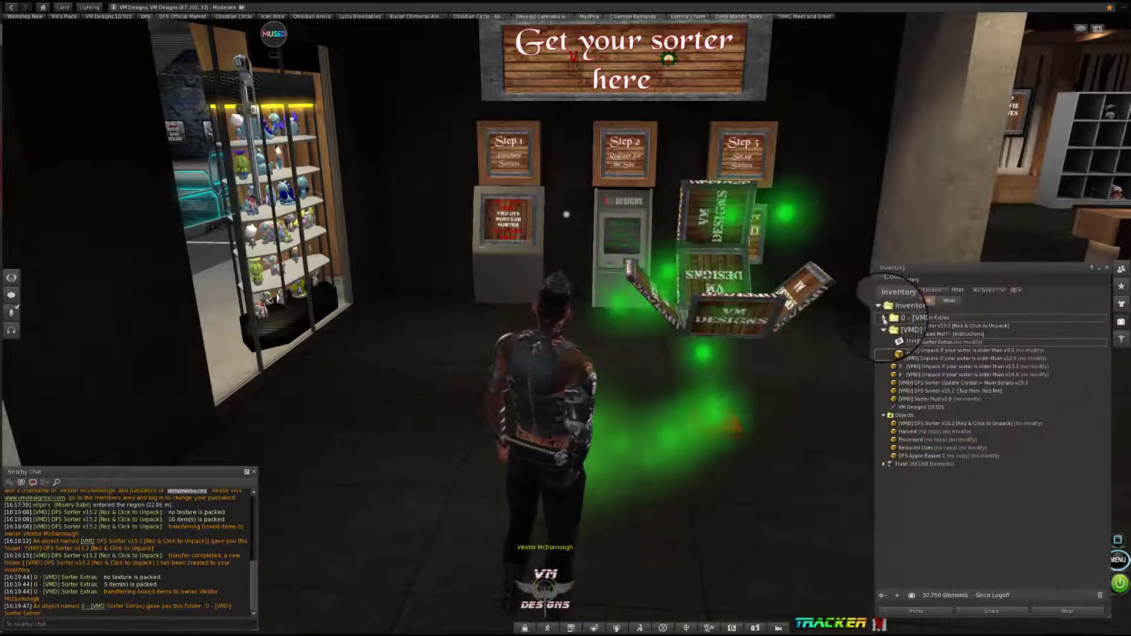
click(919, 350)
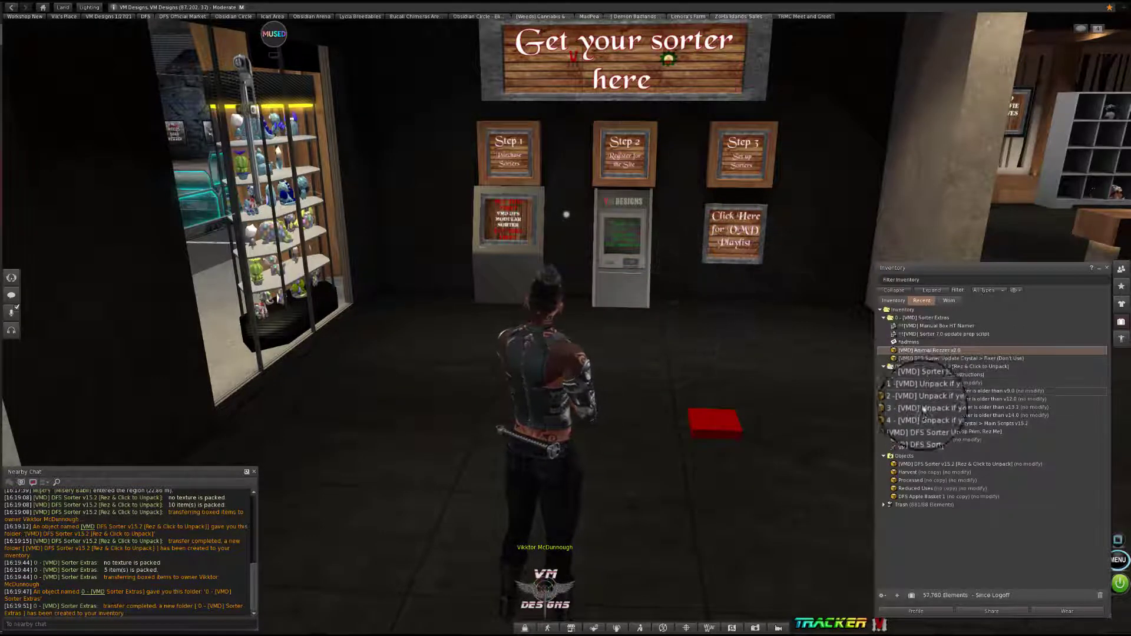
Step: Look at the unpacked sorter folder's update crystal and view the worn Sorter Hud's option menu, leaving it without a change
click(946, 423)
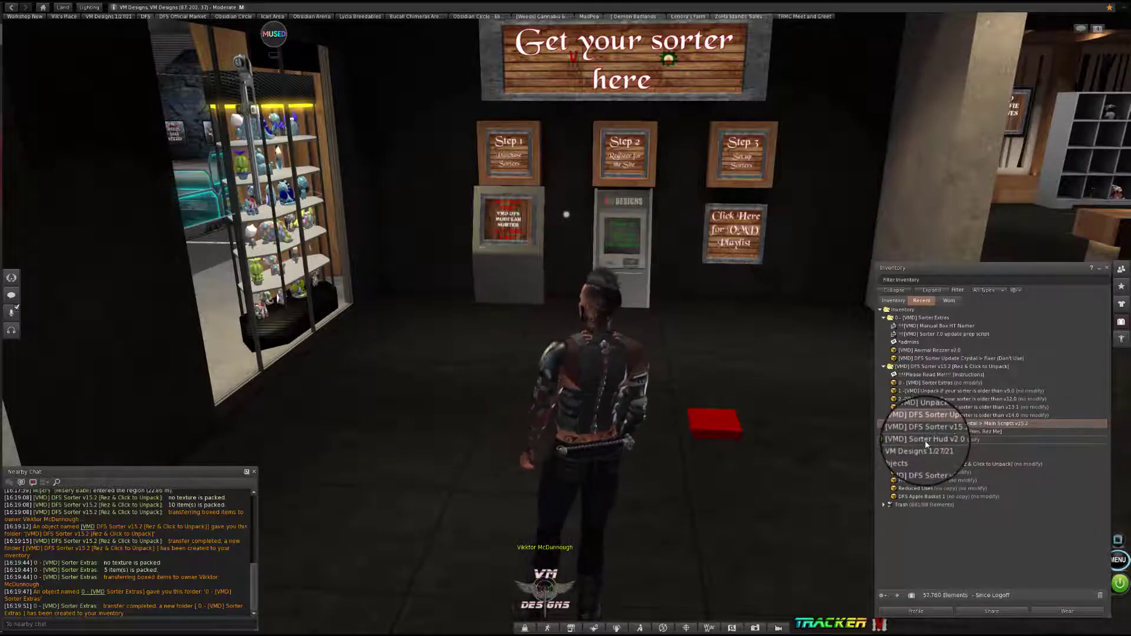
click(548, 598)
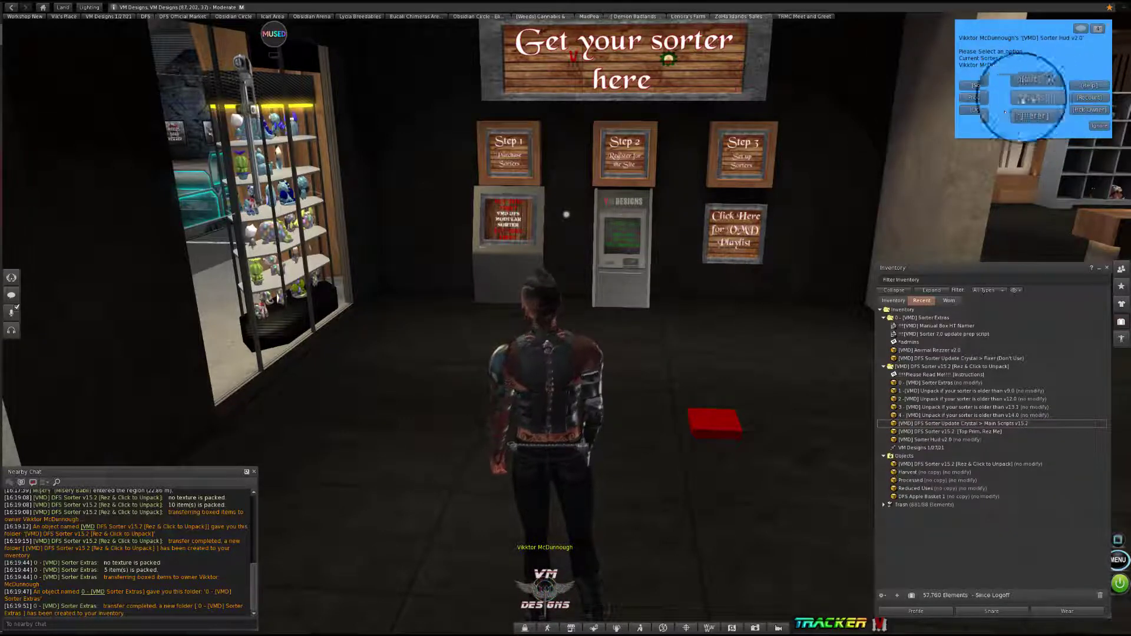
click(977, 113)
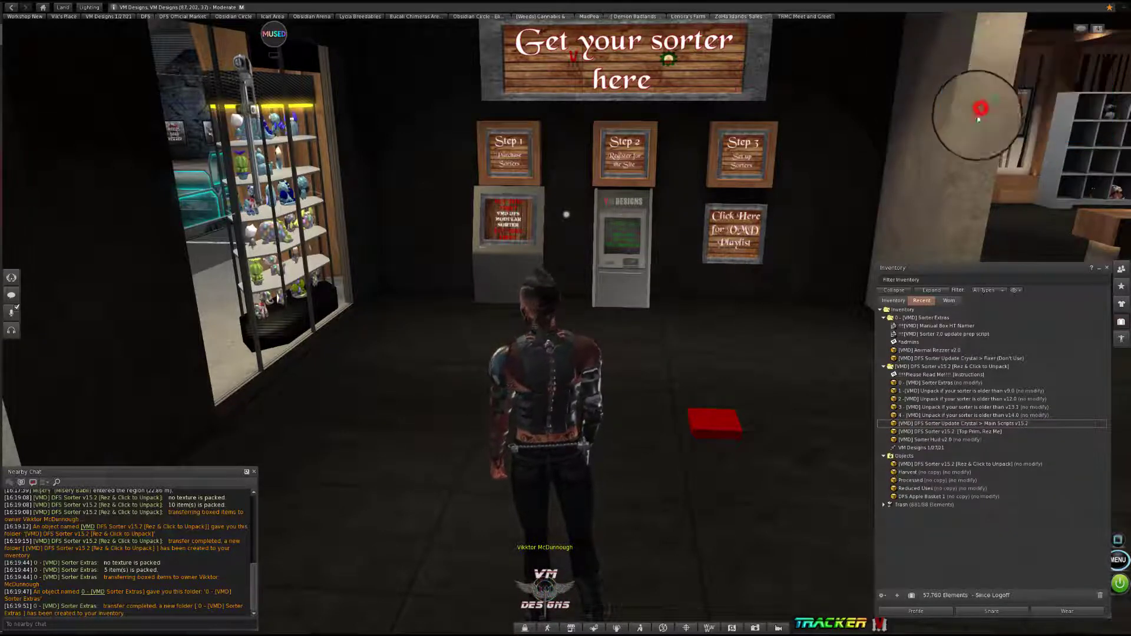
Step: Rez three copies of the [VMD] DFS Sorter v15.2 at the red block and allow them to link and delink objects
click(952, 432)
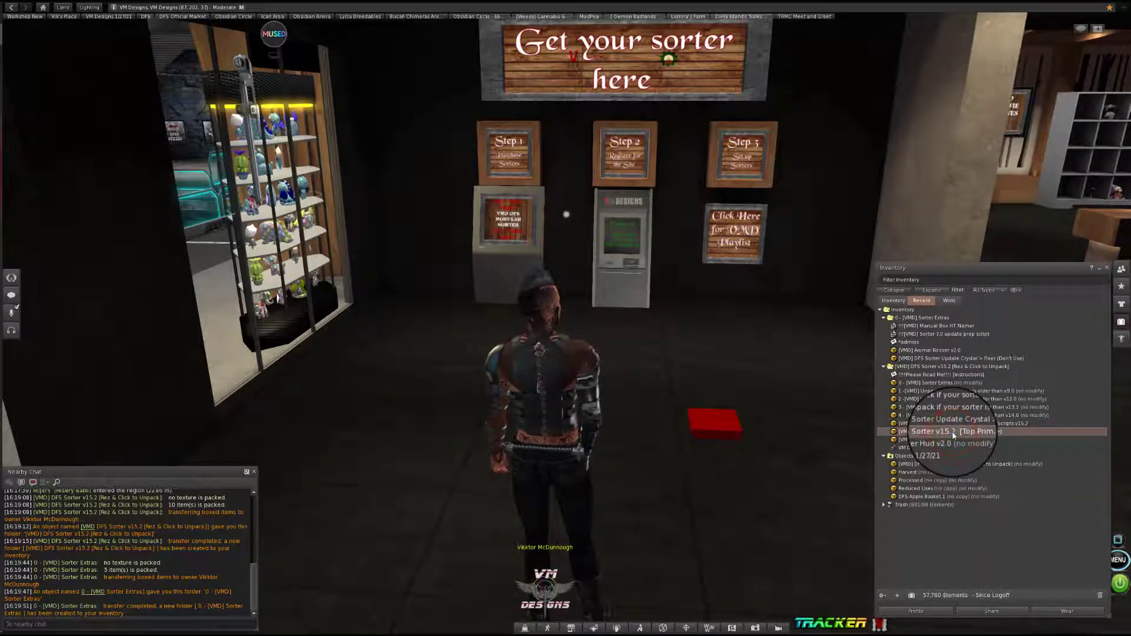
drag(952, 432, 788, 380)
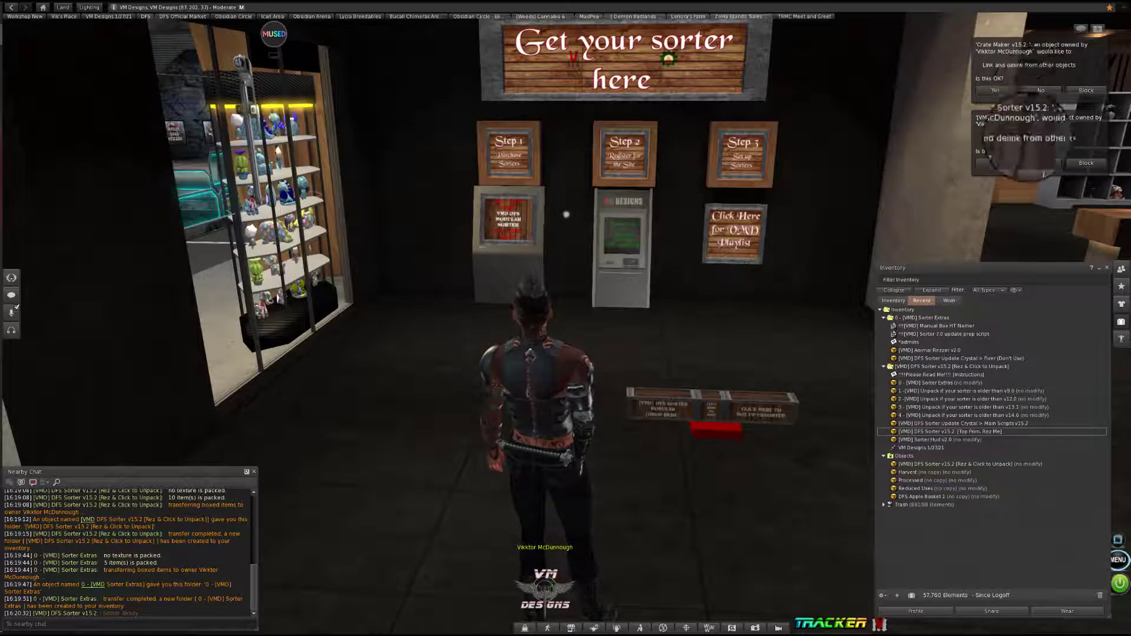
click(997, 90)
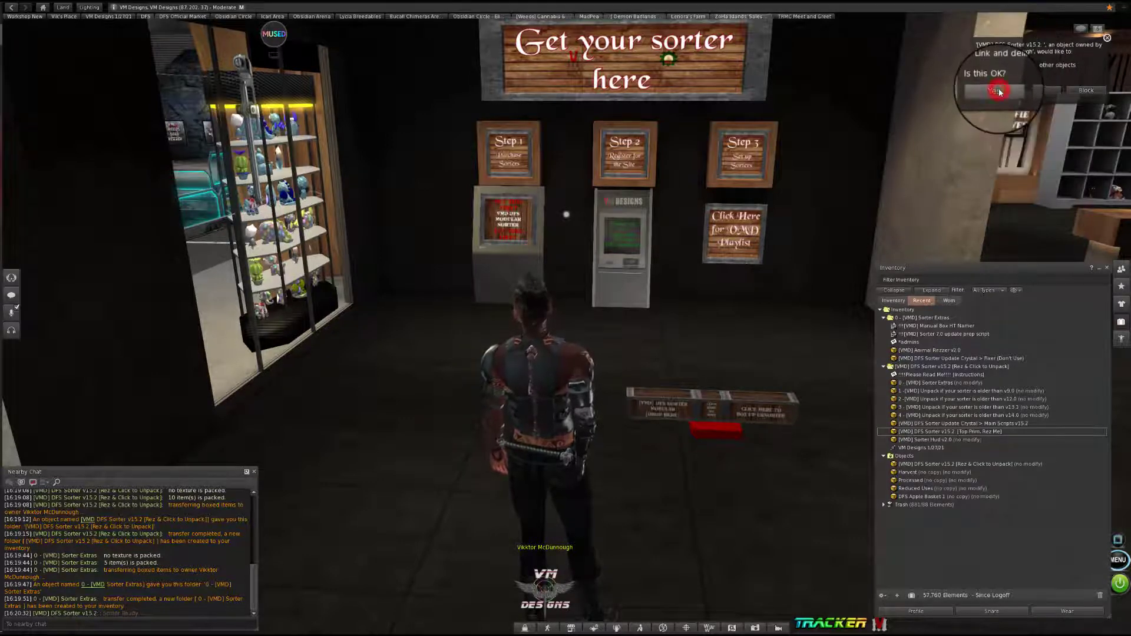
click(998, 88)
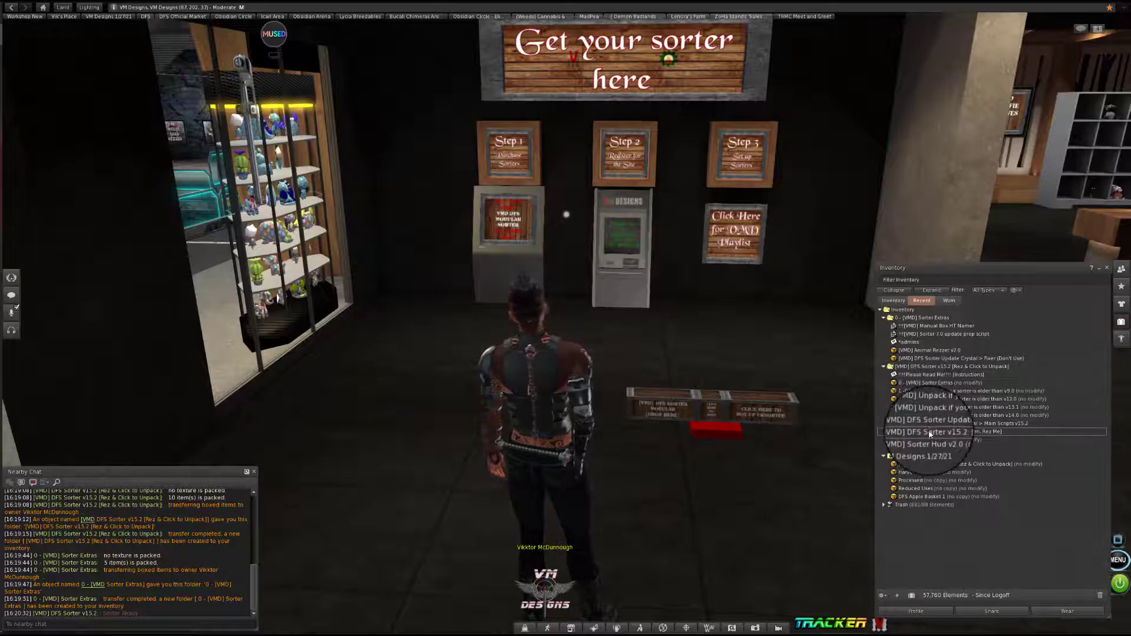
drag(930, 434, 736, 439)
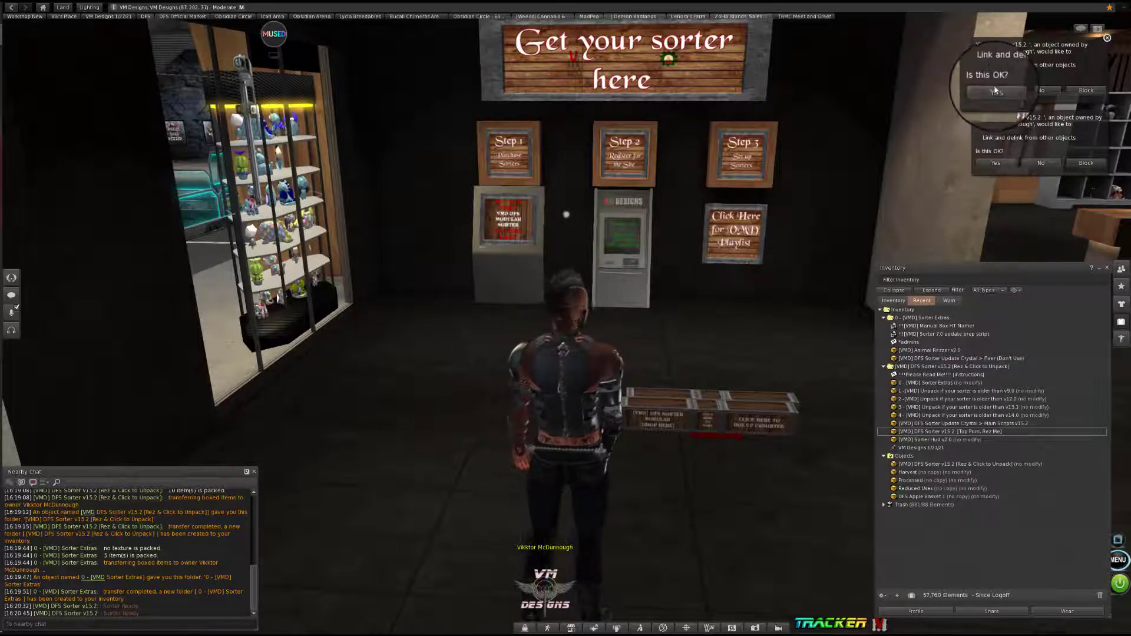
click(994, 86)
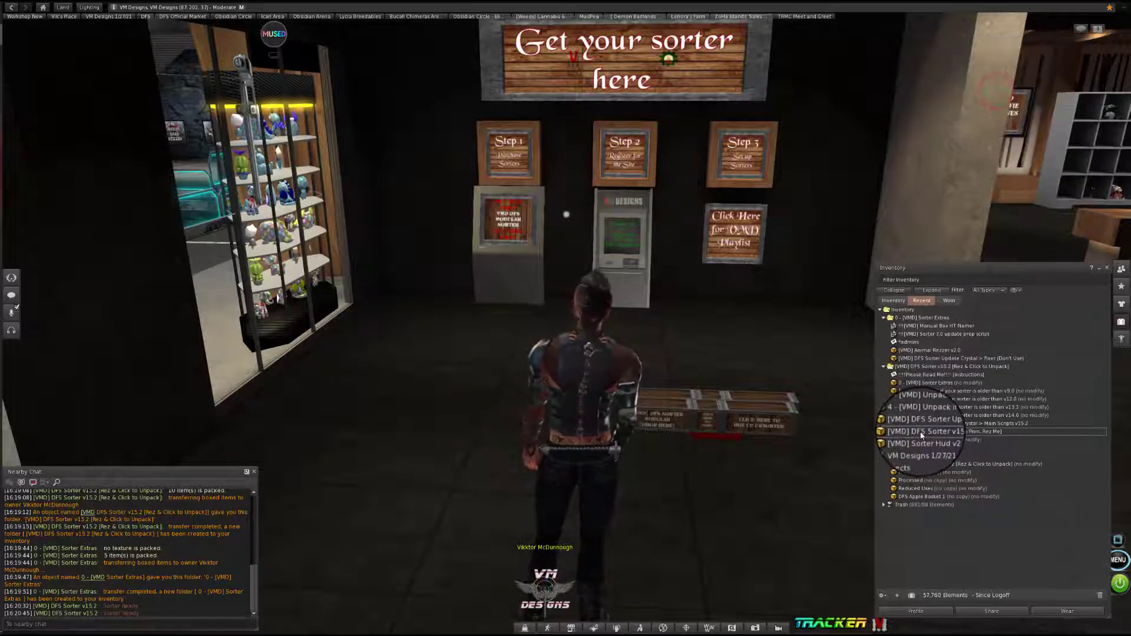
drag(920, 432, 749, 409)
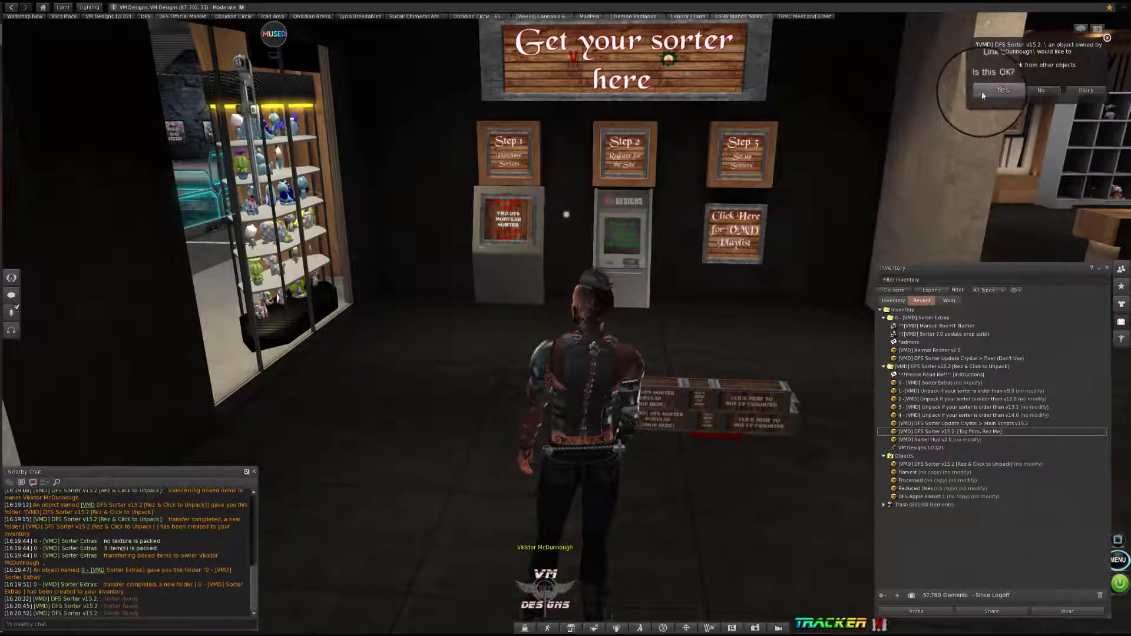
click(1000, 90)
click(1000, 90)
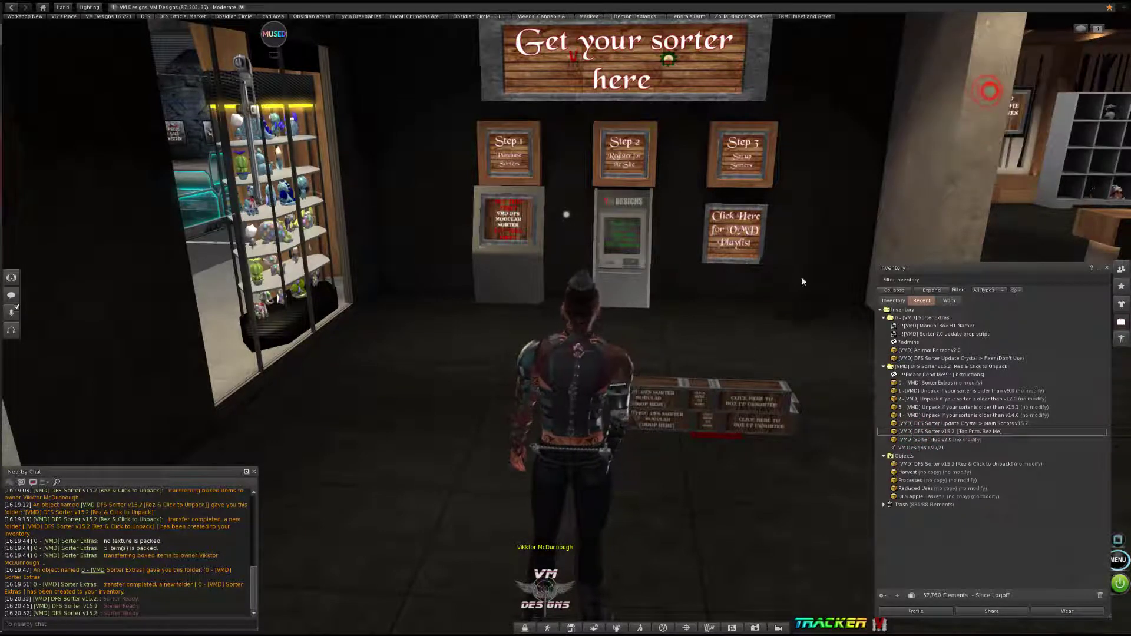
Step: Raise the rezzed sorters off the floor and align all three end to end in one horizontal row
click(664, 407)
click(664, 406)
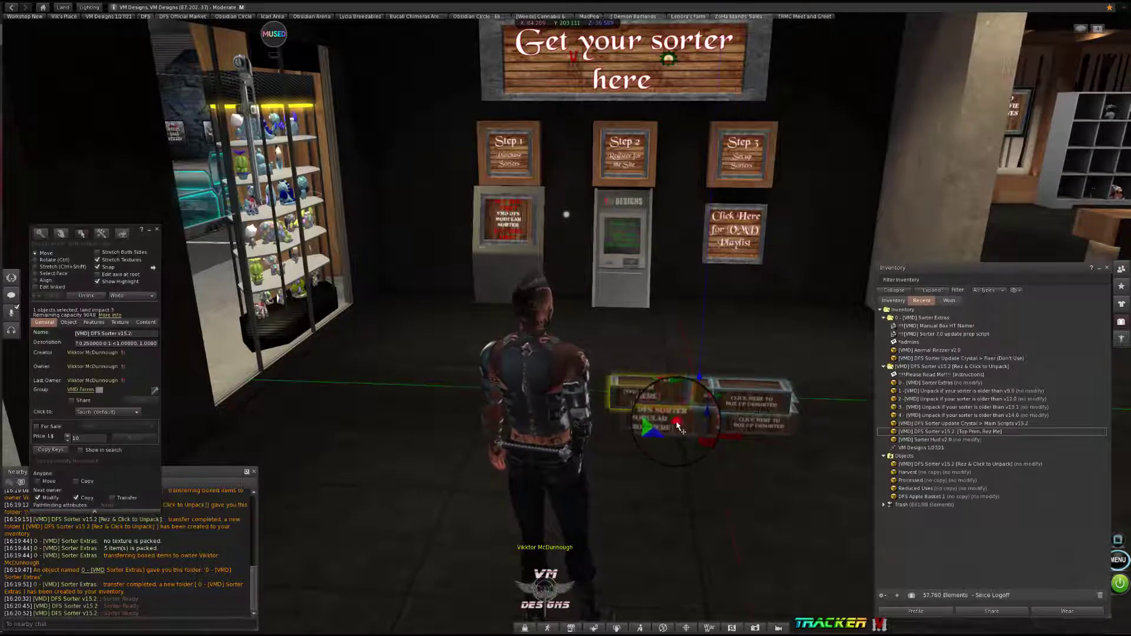
drag(704, 392, 704, 266)
shift+click(716, 407)
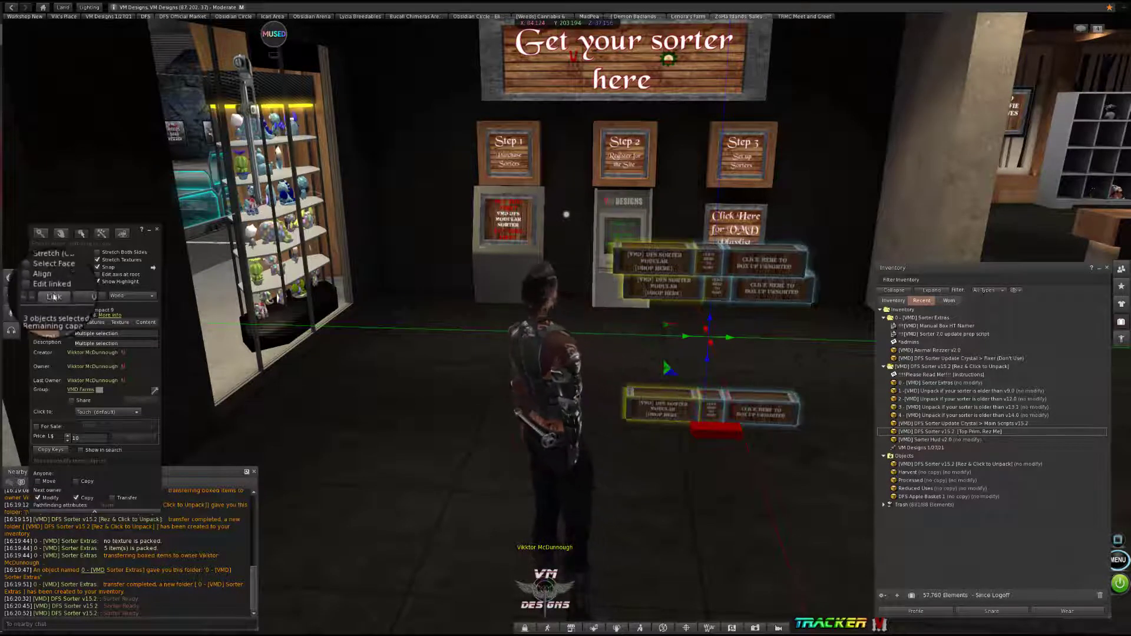
click(37, 281)
click(699, 420)
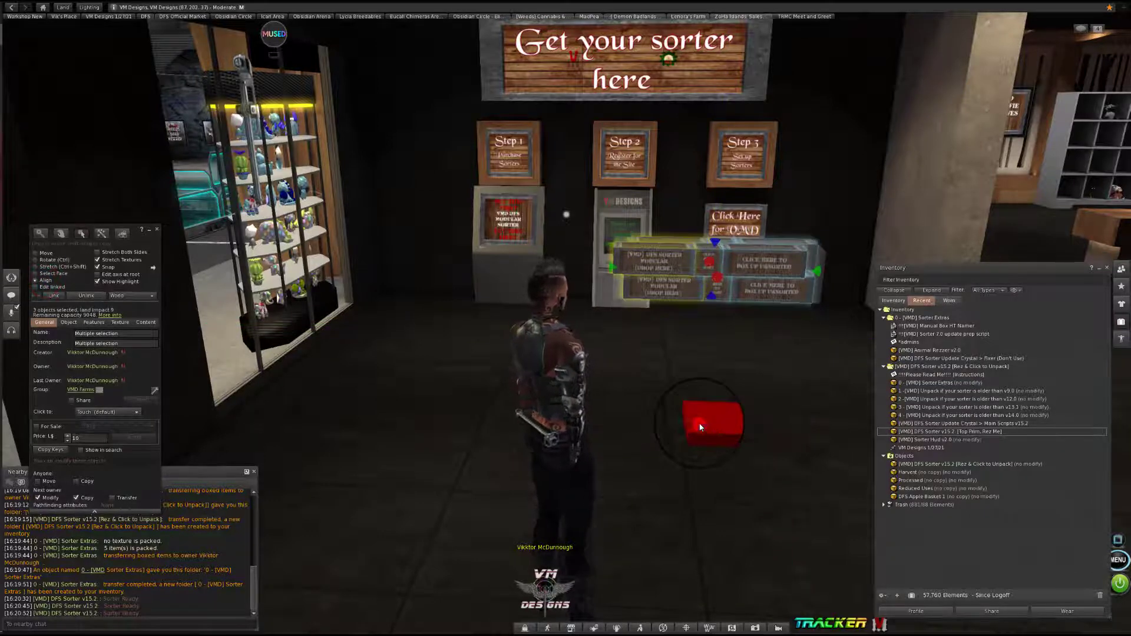
click(712, 299)
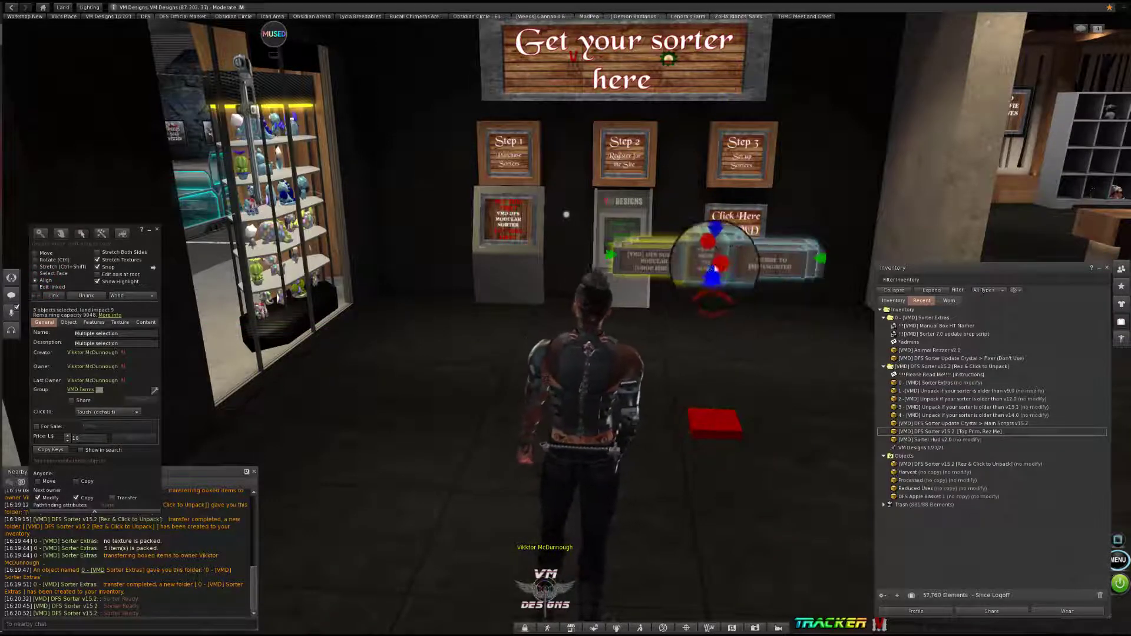
click(619, 254)
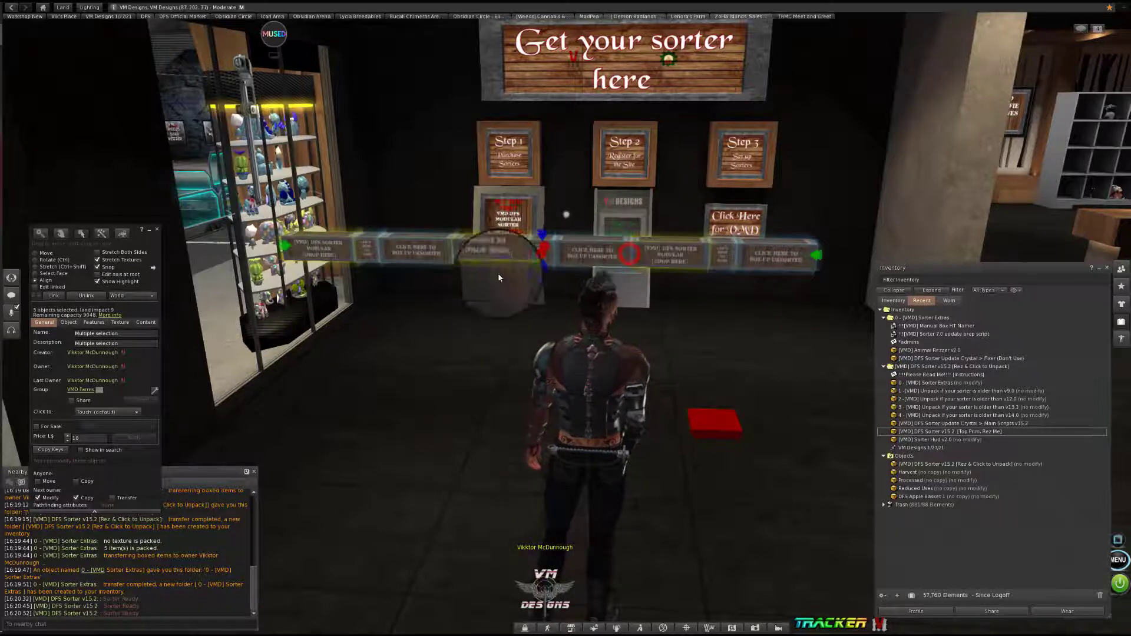
Step: Shift the sorter row beneath the step signs, space the two outer sorters away from the middle one, and close the inventory and edit windows
click(35, 253)
drag(605, 268, 652, 259)
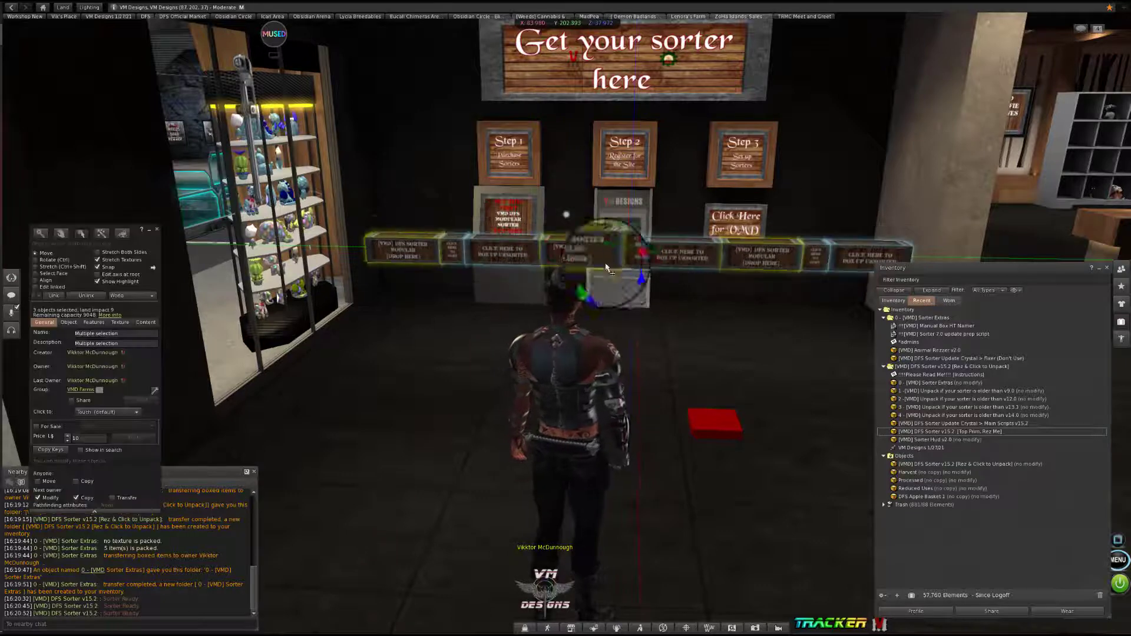
click(700, 386)
click(466, 253)
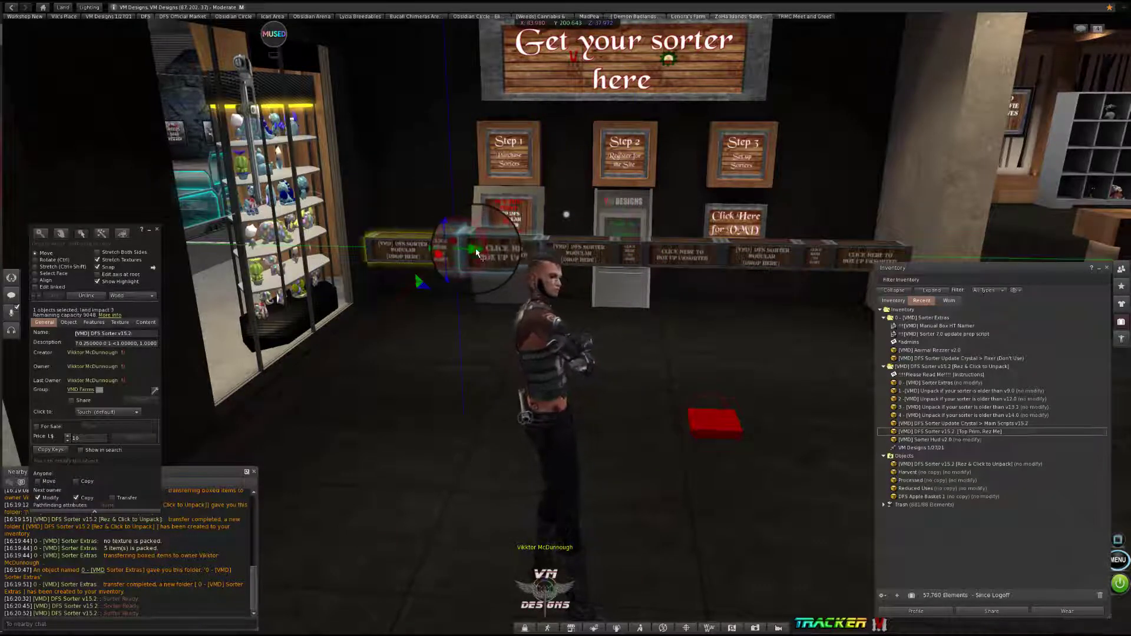
drag(465, 254, 447, 253)
click(763, 272)
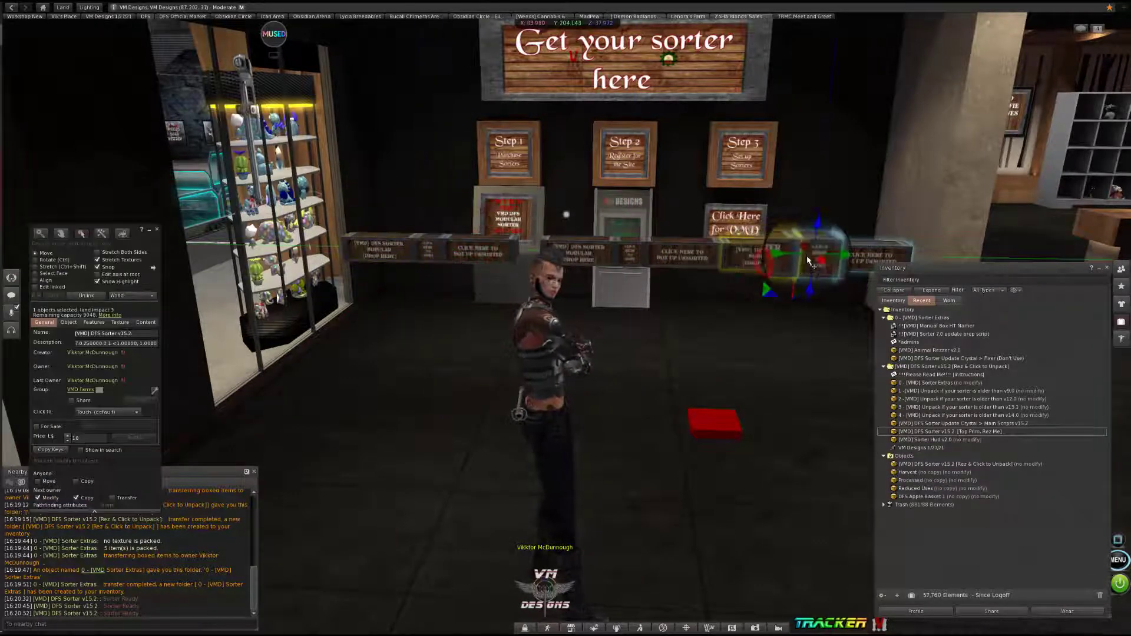
drag(809, 259, 822, 260)
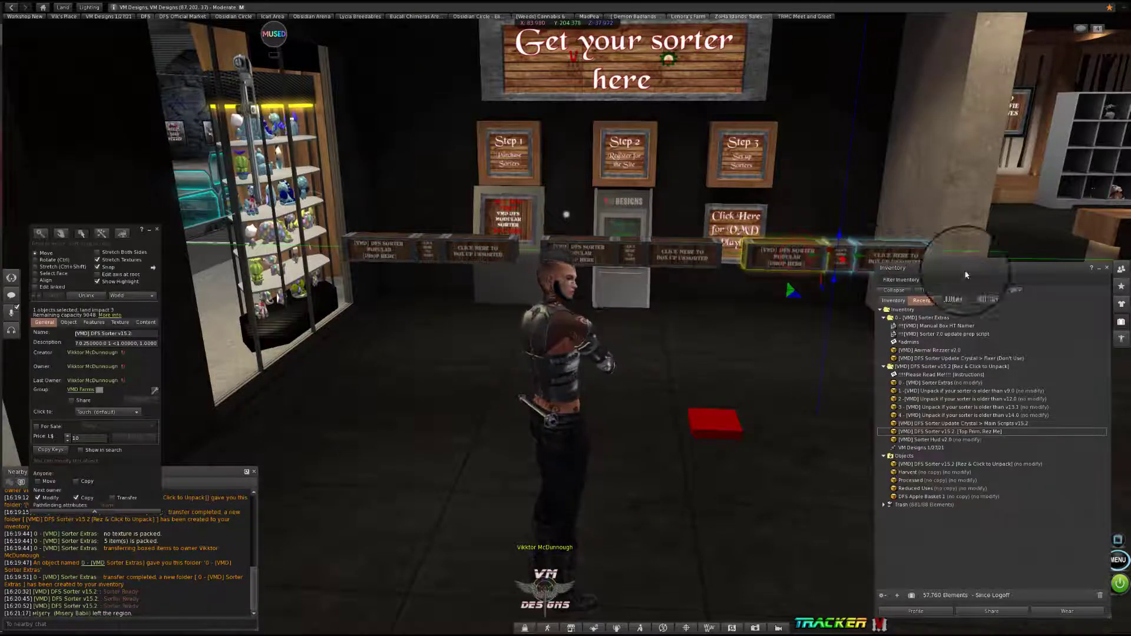
click(1100, 269)
click(1099, 269)
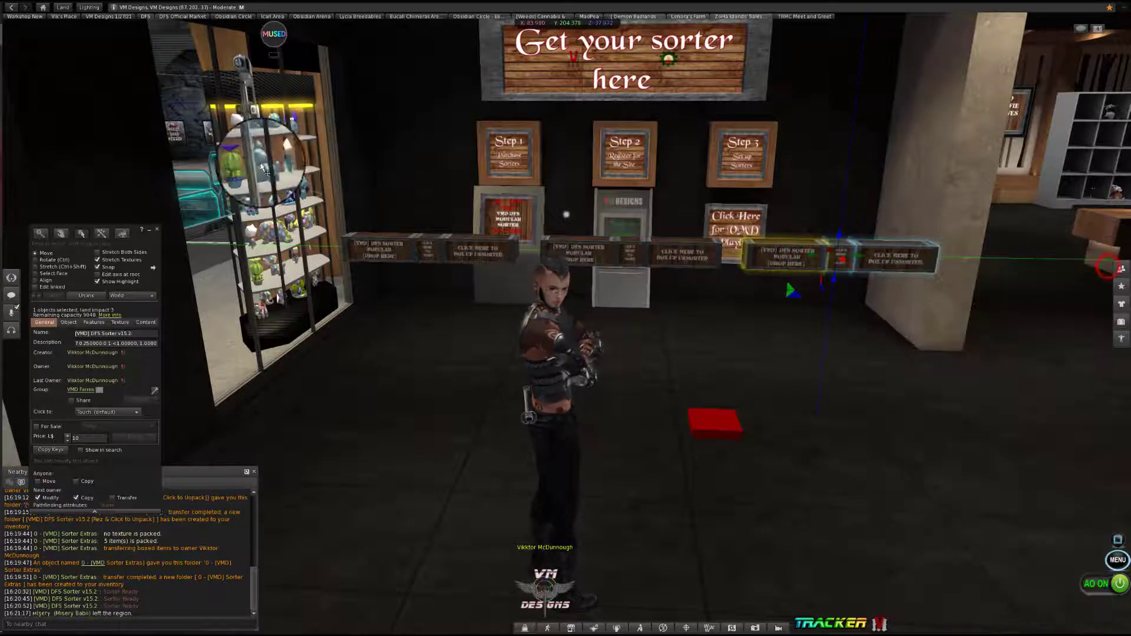
click(157, 229)
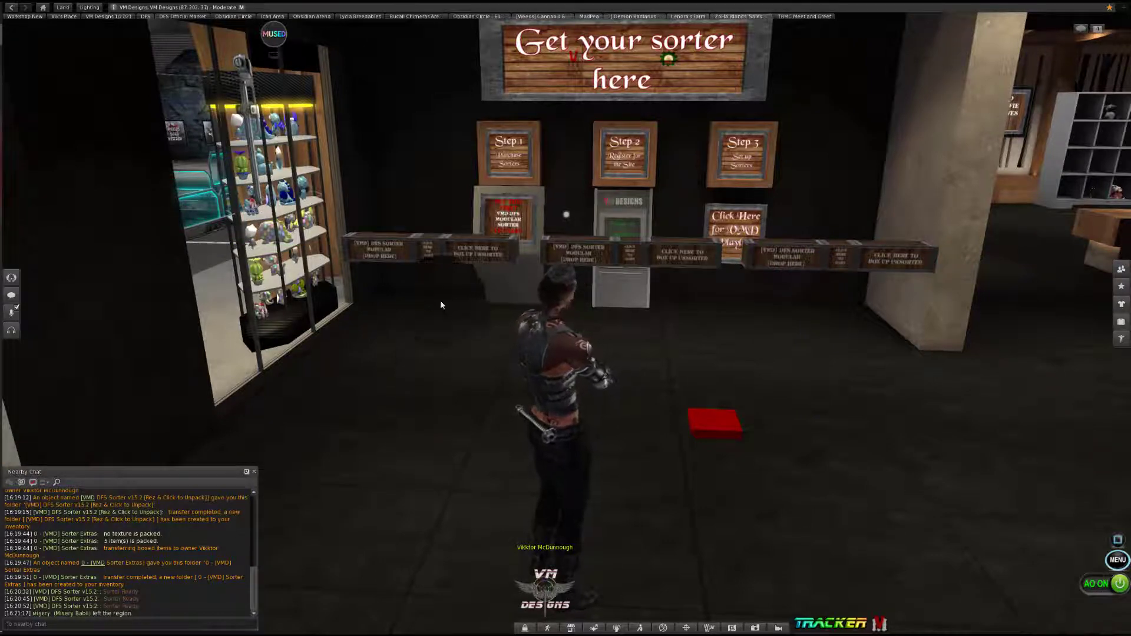
Step: Name the leftmost sorter in the row Demo Harvest through its admin options
click(367, 247)
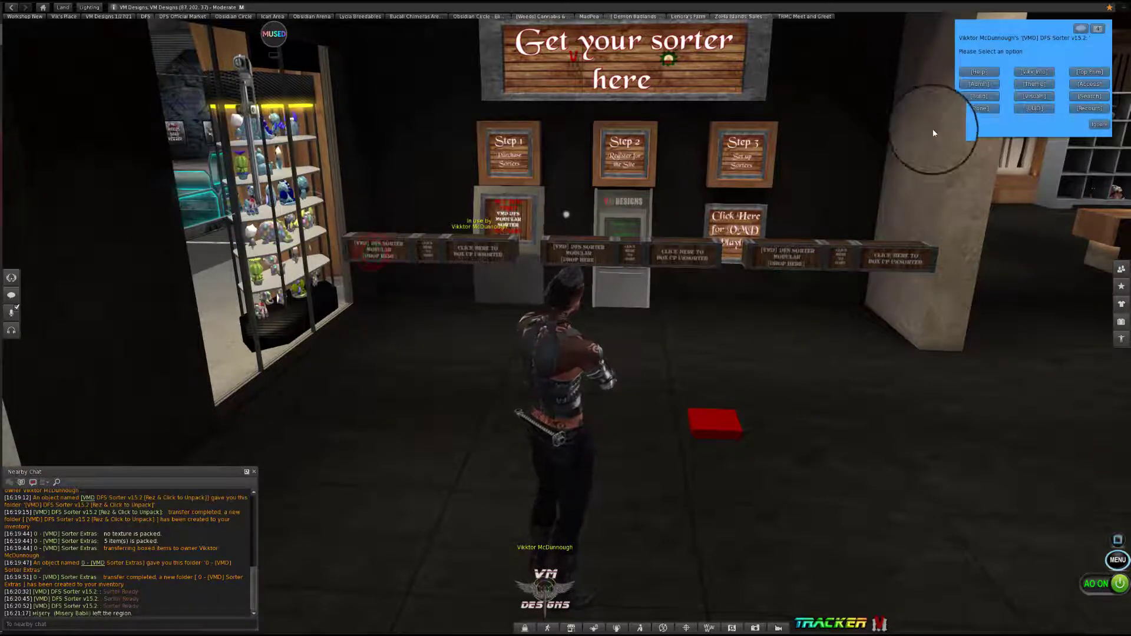
click(981, 85)
click(1087, 109)
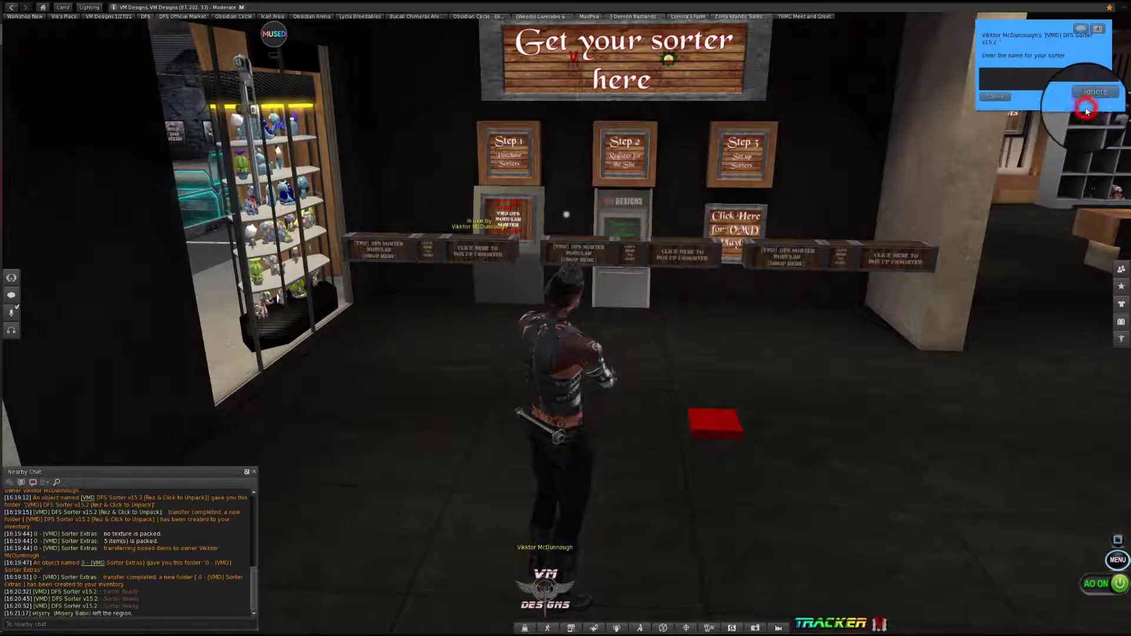
click(1028, 81)
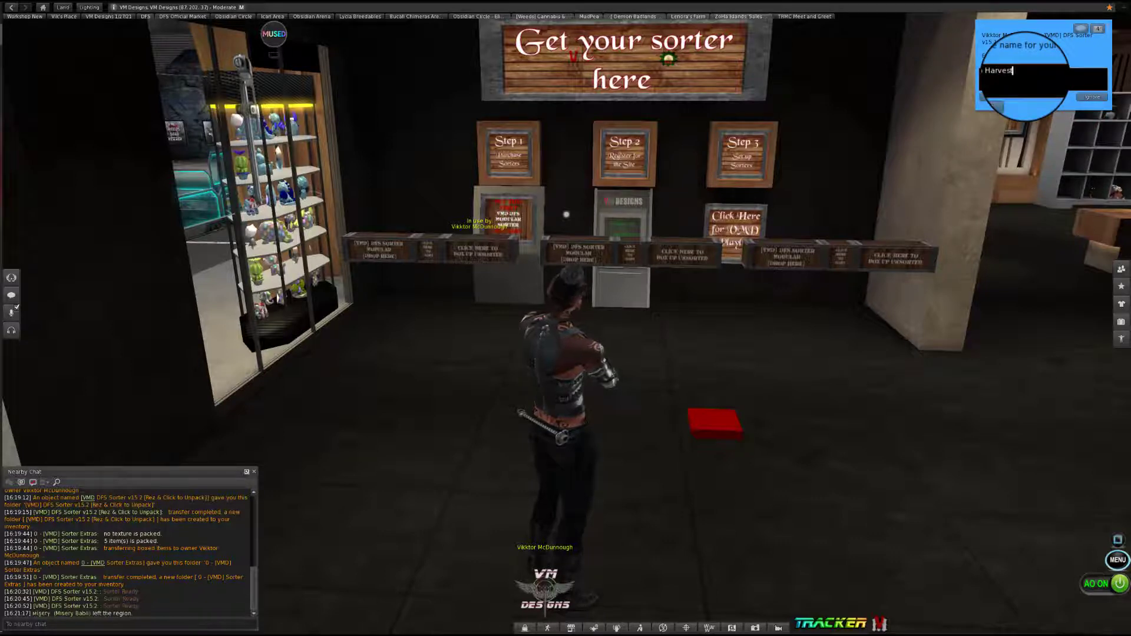
text(Demo Harvest)
click(996, 99)
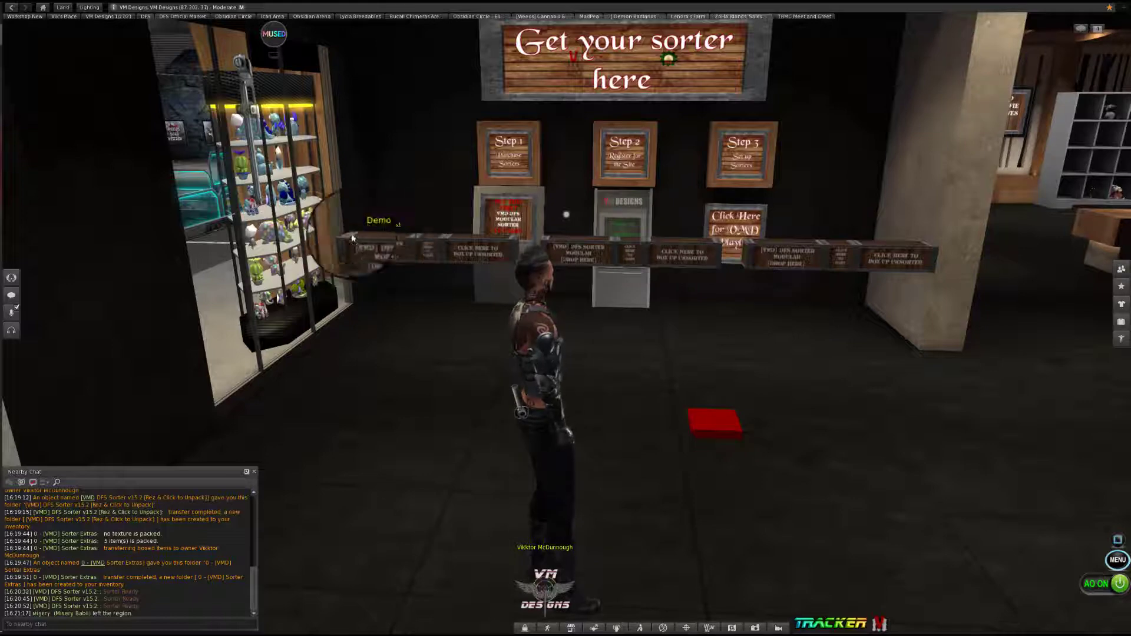
Step: Name the middle sorter in the row Demo Processed
click(606, 246)
click(579, 252)
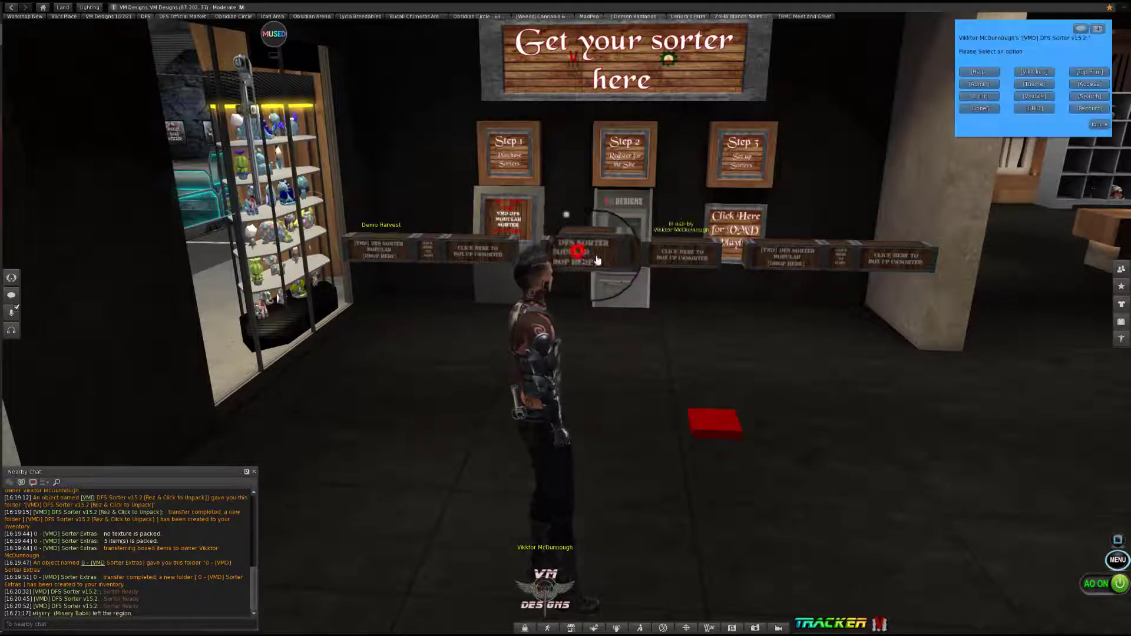
click(979, 84)
click(1076, 110)
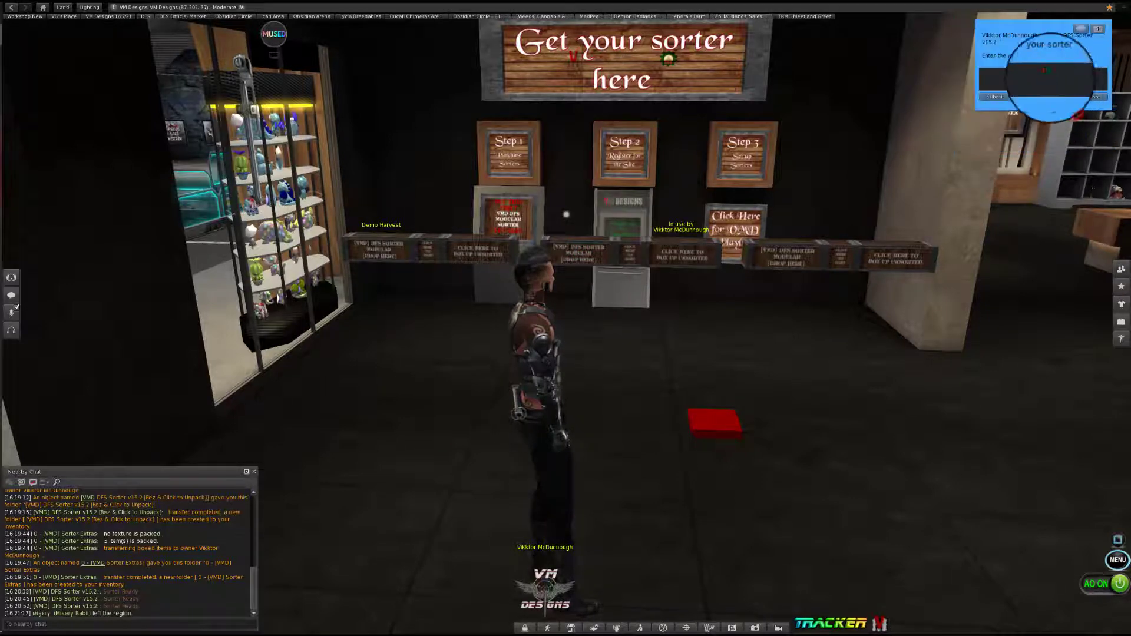
click(1053, 71)
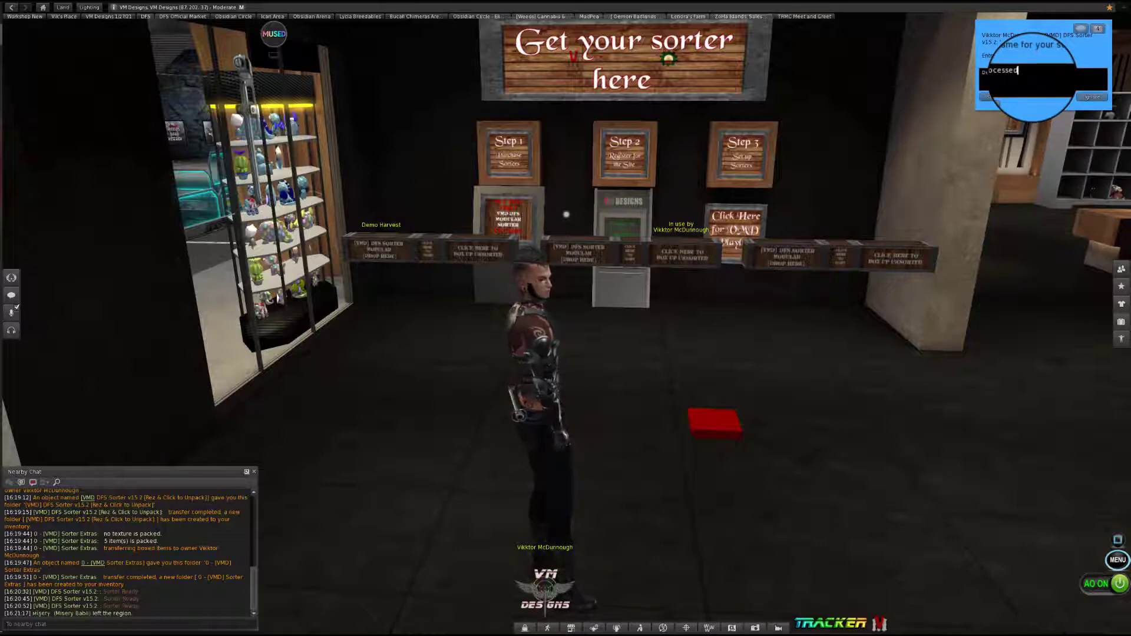
click(997, 97)
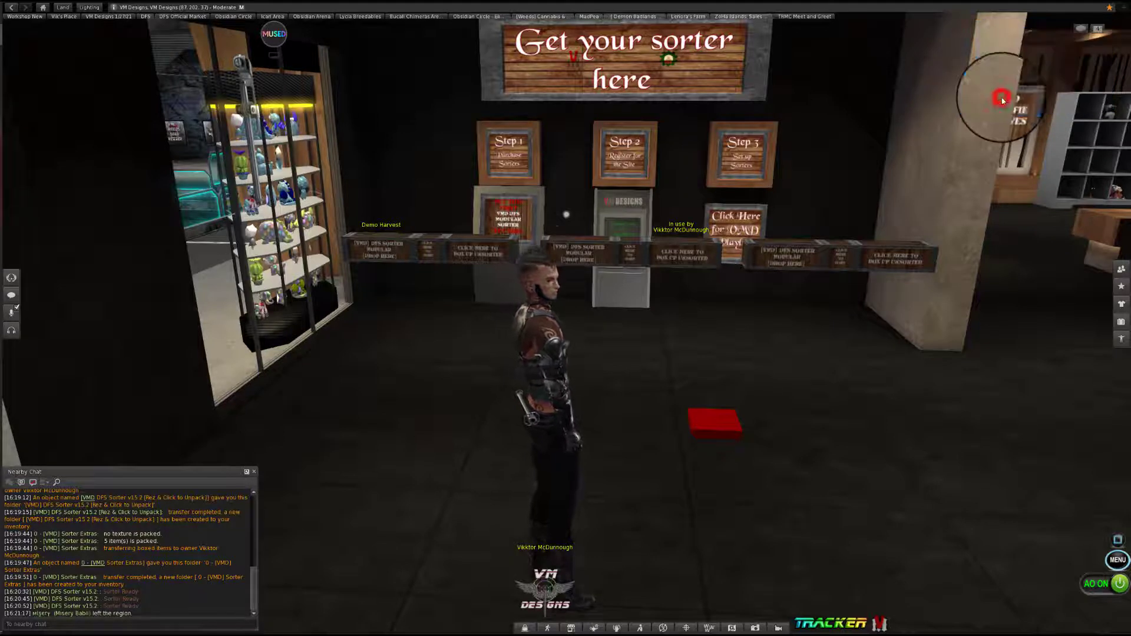
Step: Name the rightmost sorter in the row Demo Reduced Uses
click(788, 260)
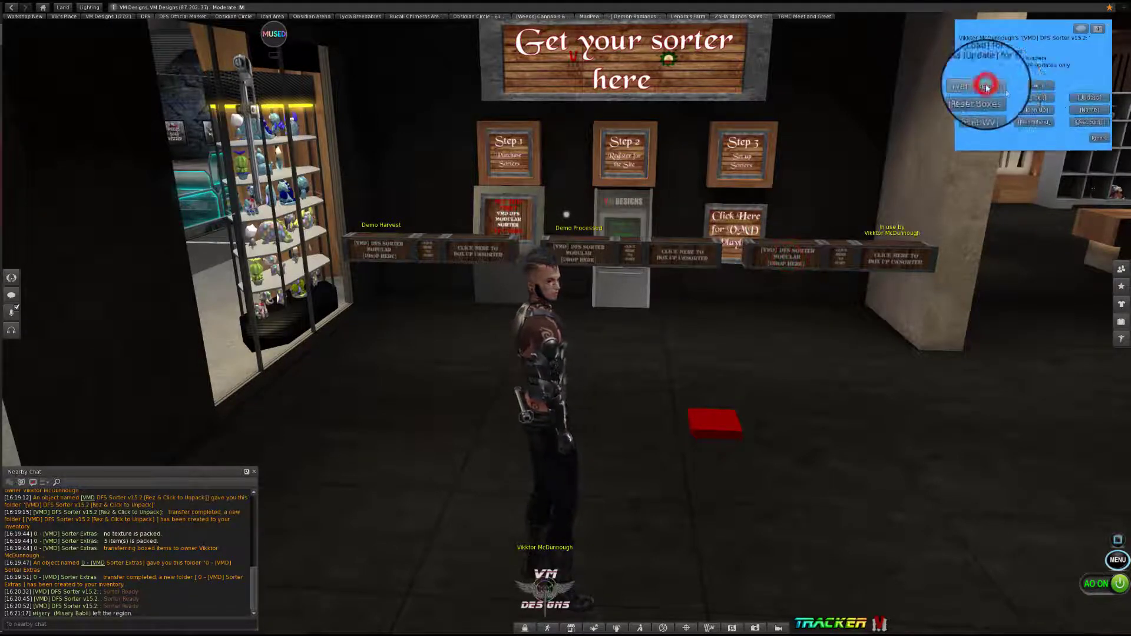
click(1087, 111)
click(1043, 75)
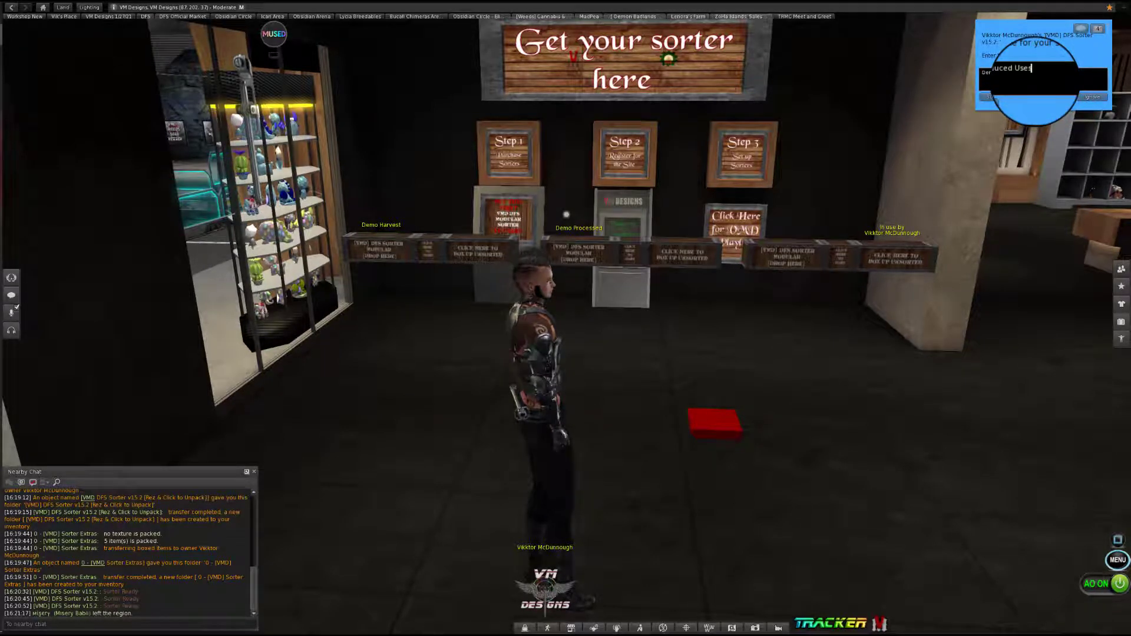
click(1001, 95)
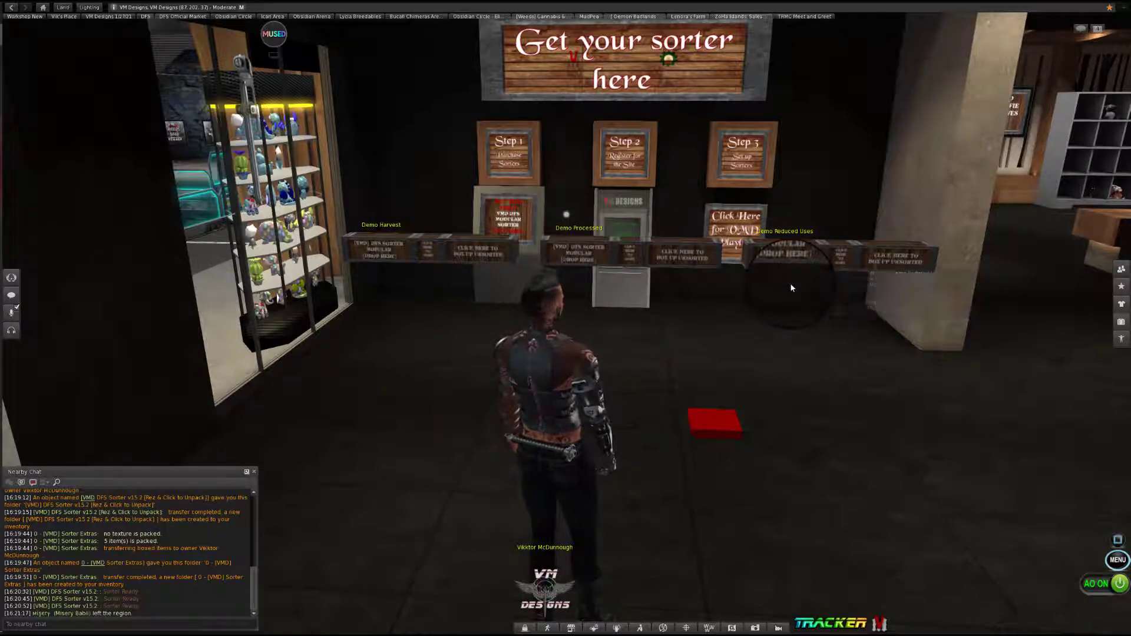
Step: Check the contents of the Demo Harvest sorter, then add DFS Apple Basket 1 from the inventory to it
key(ctrl+i)
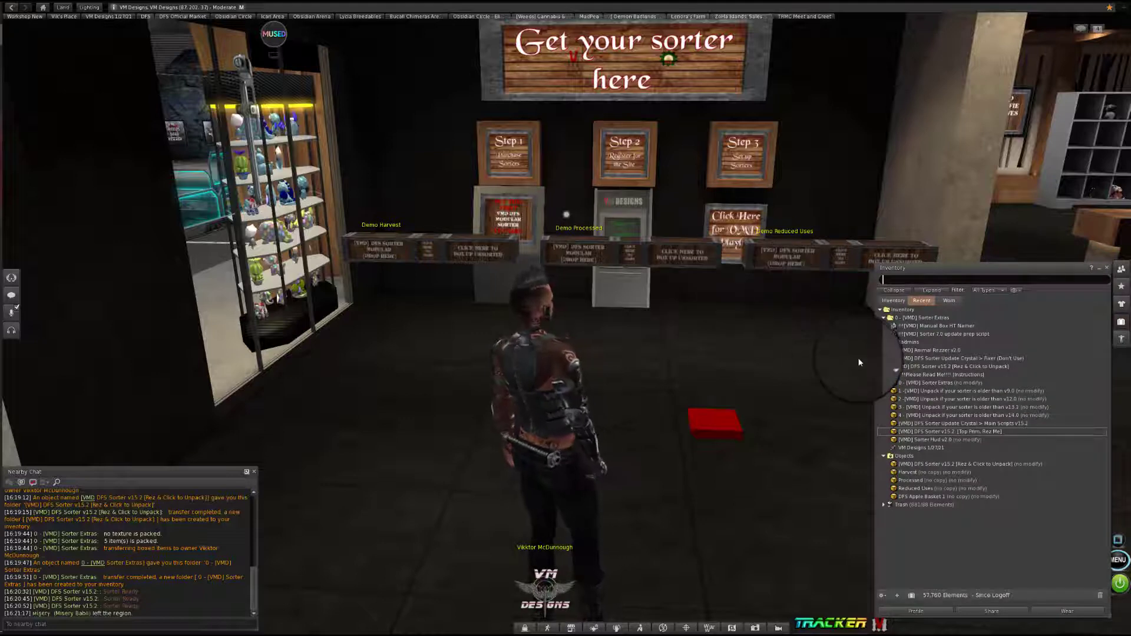
drag(931, 463, 687, 388)
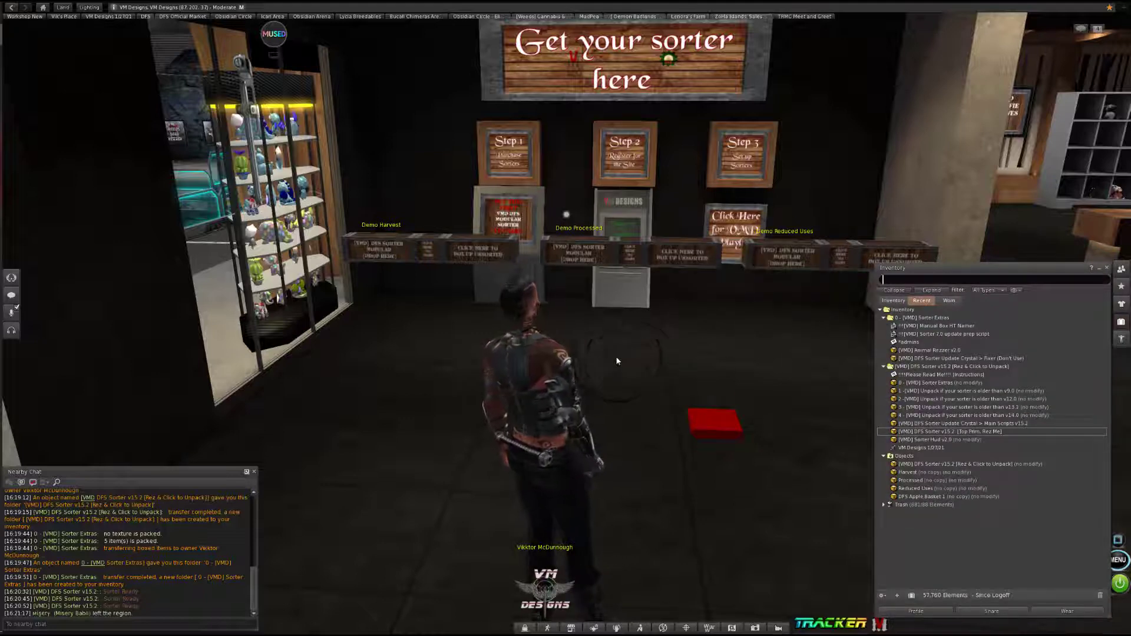
right_click(378, 250)
click(395, 271)
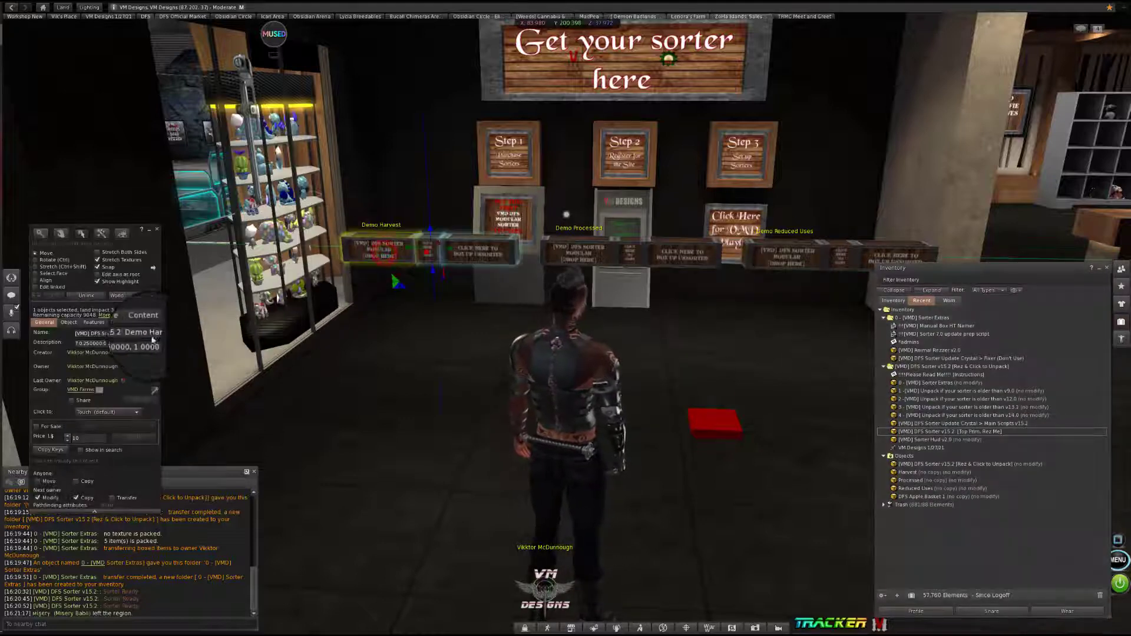
click(145, 322)
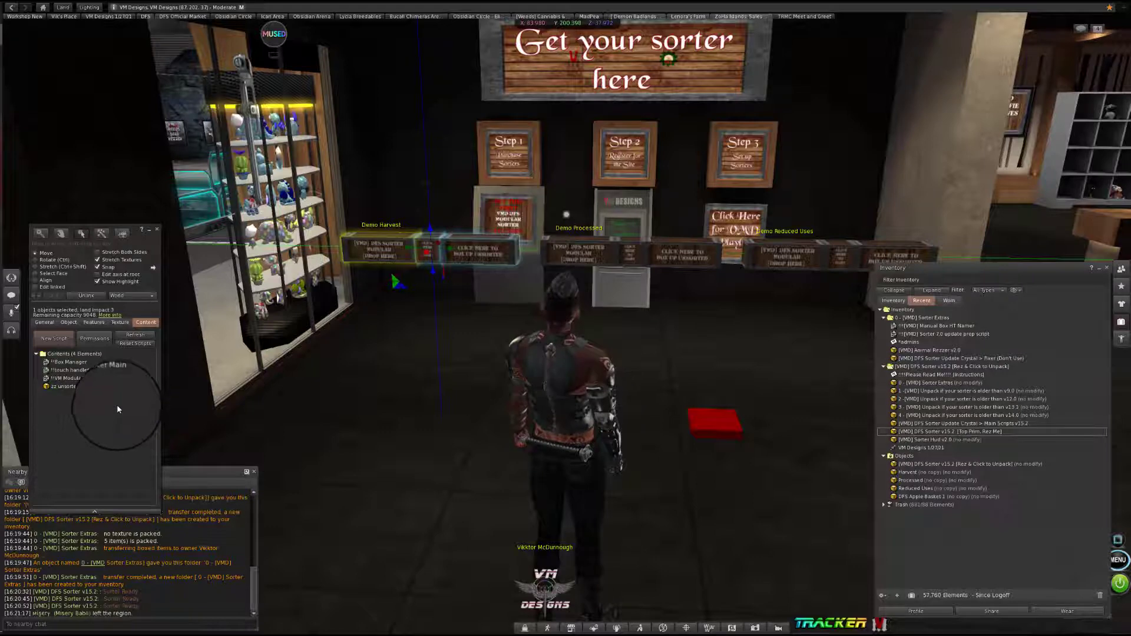
click(158, 230)
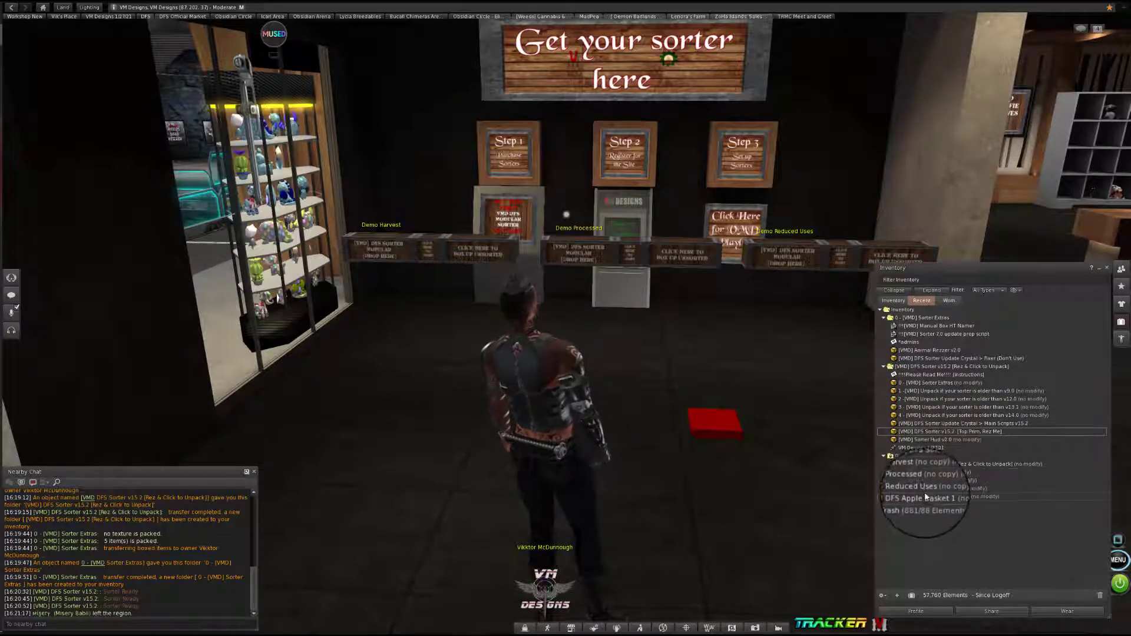
drag(919, 497, 379, 253)
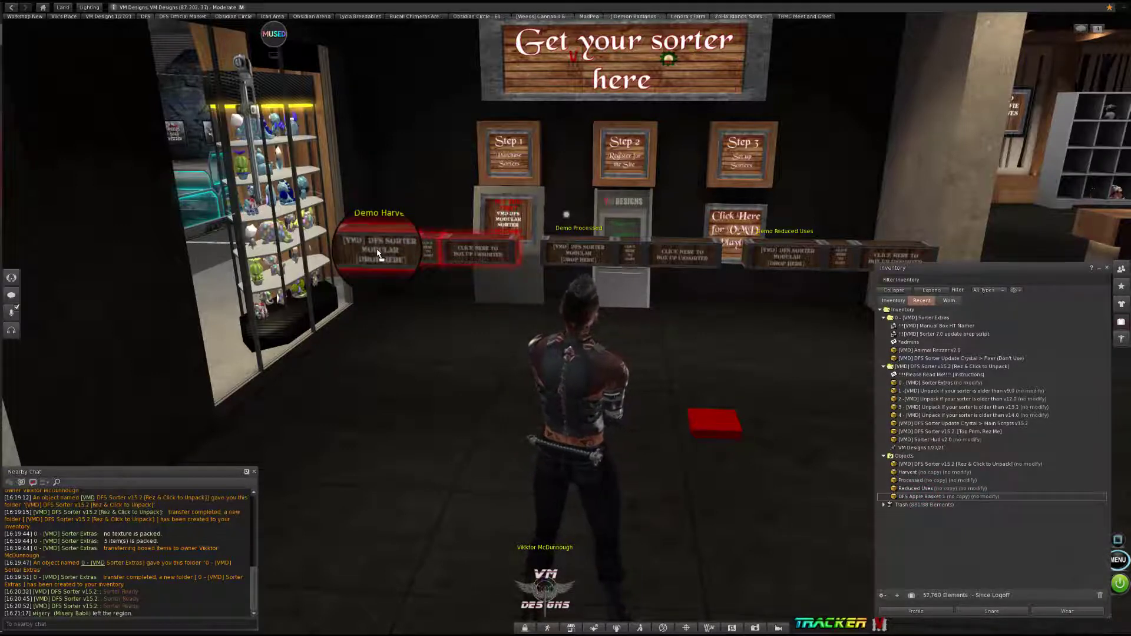
drag(378, 253, 374, 276)
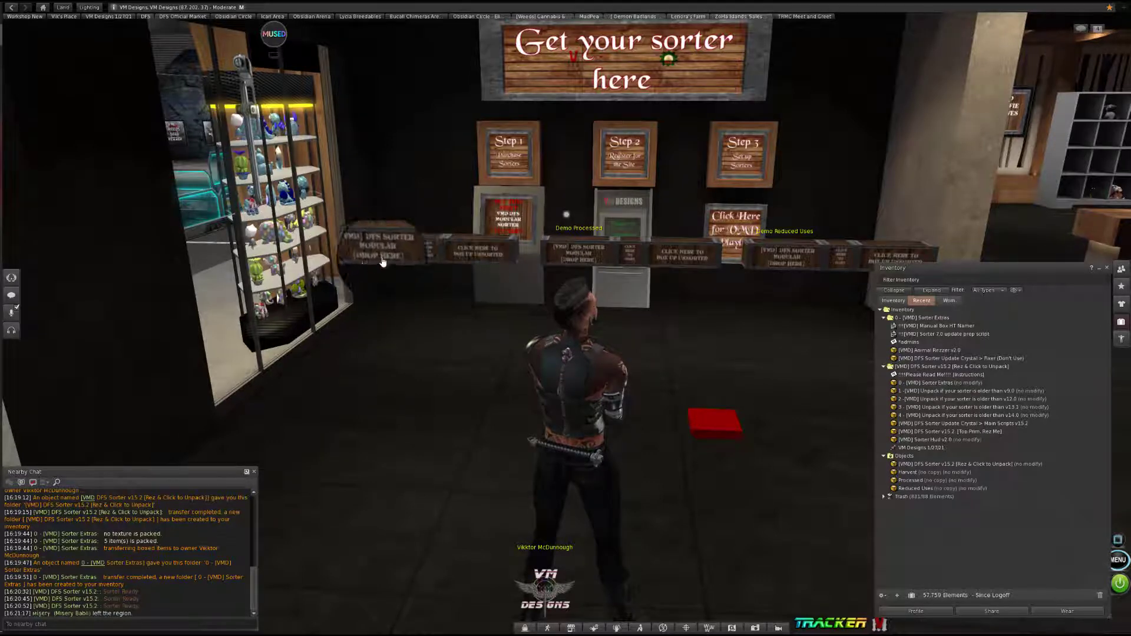
Step: Rez the Harvest box on the red block and copy the Demo Harvest sorter's UUID from local chat
click(917, 472)
drag(821, 408, 715, 422)
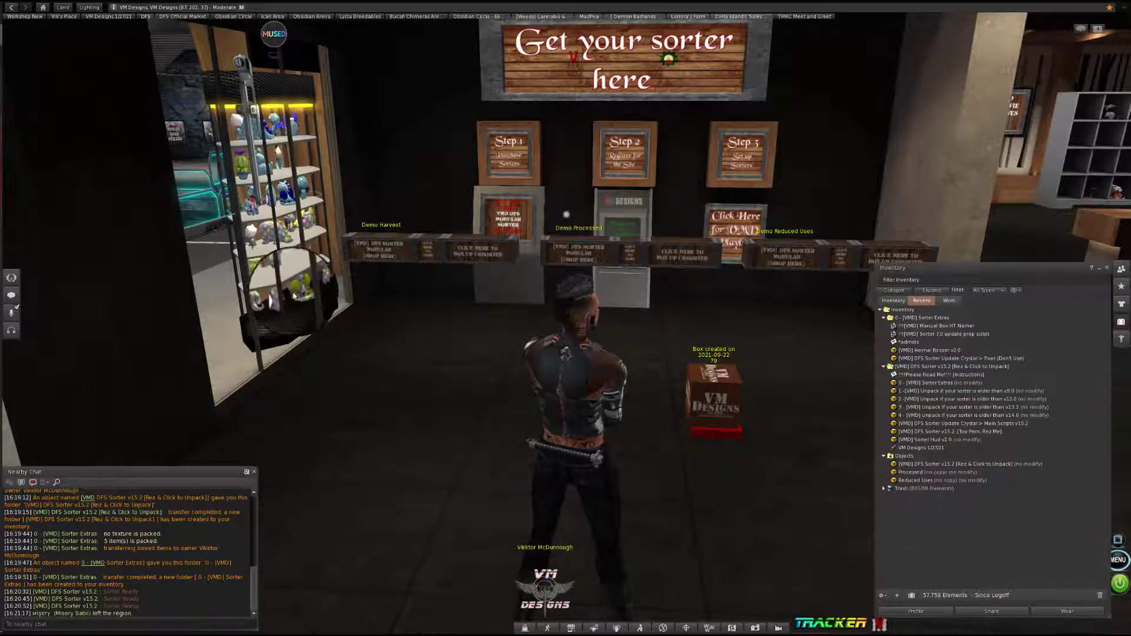
click(380, 261)
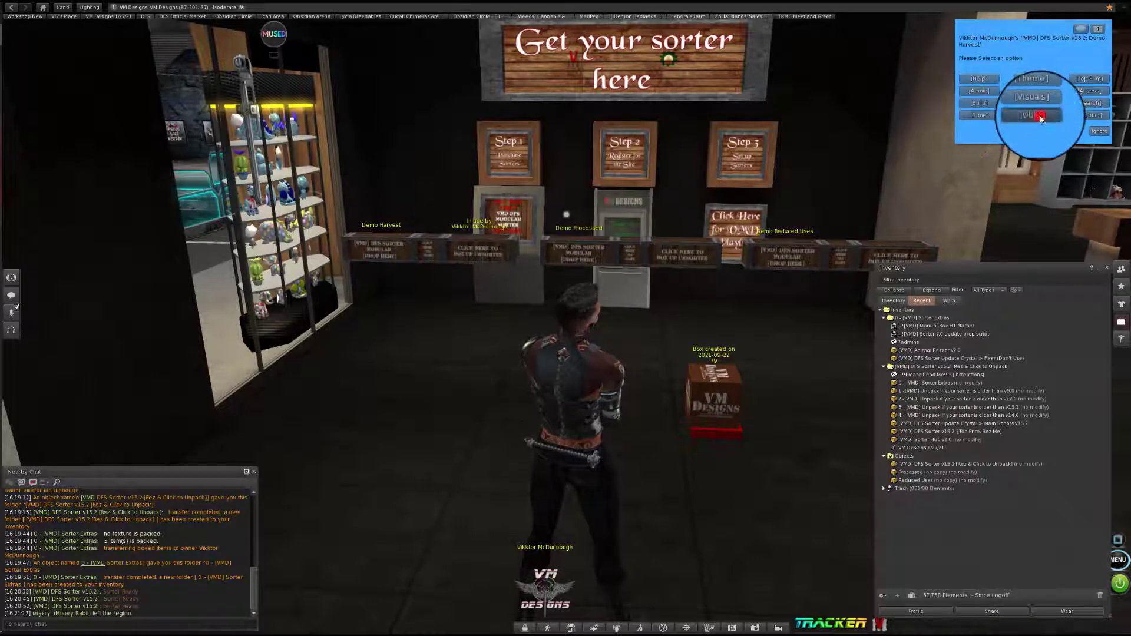
click(1035, 115)
drag(109, 613, 7, 614)
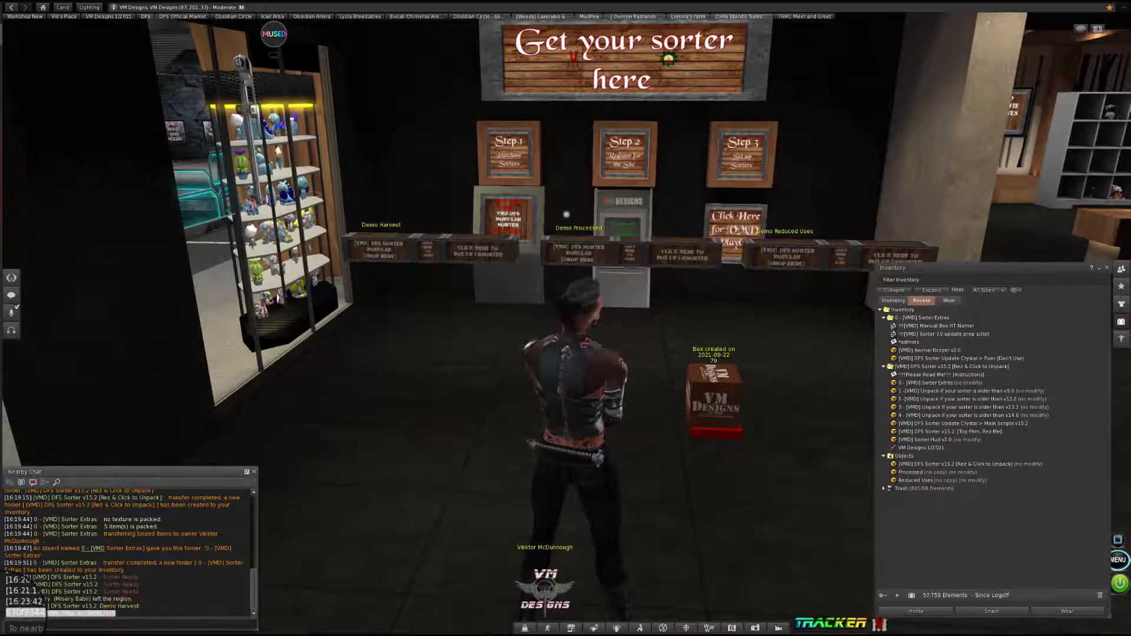
Step: Send the Harvest box's contents to the Demo Harvest sorter, entering that sorter's UUID as the other recipient
click(716, 402)
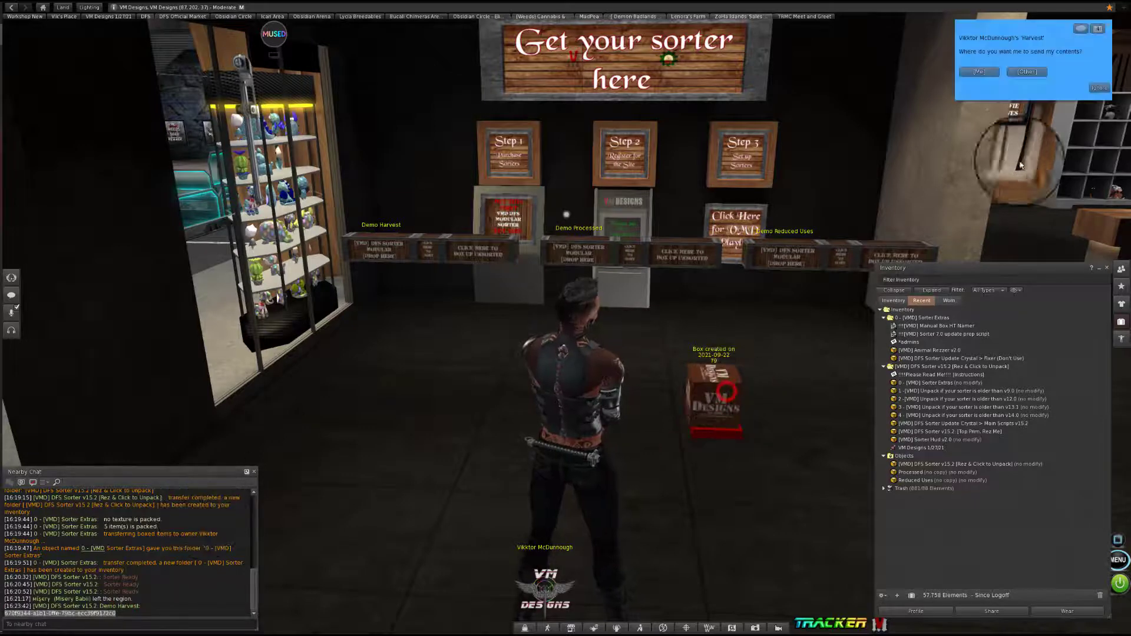
click(1032, 73)
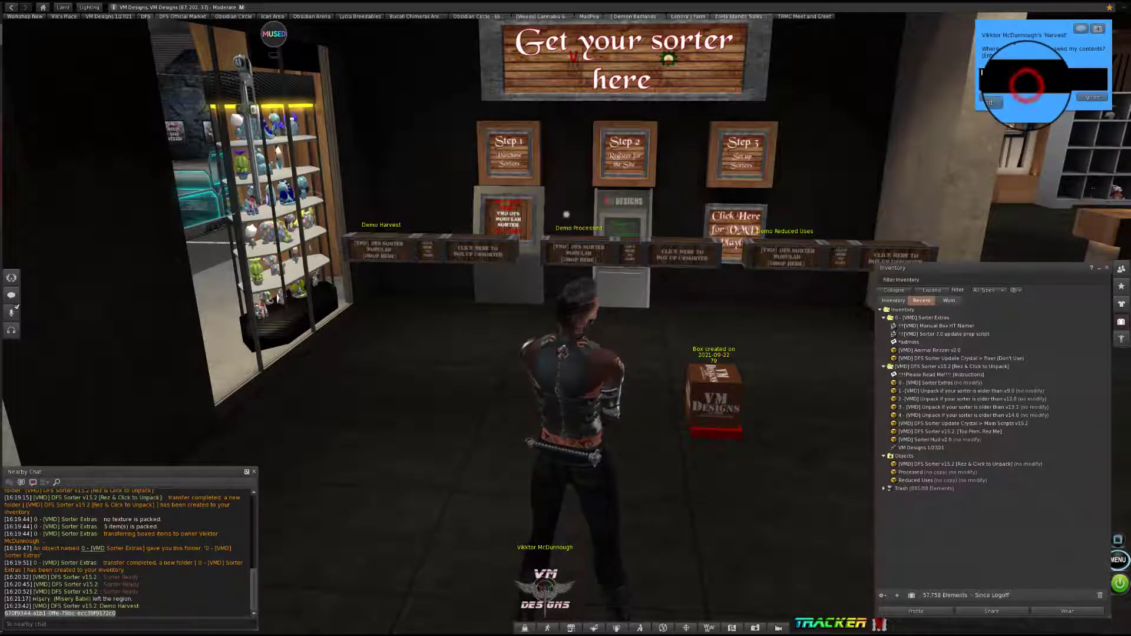
text(670f9344-a1b1-0ffe-79bc-ecc39f9172c0)
click(991, 102)
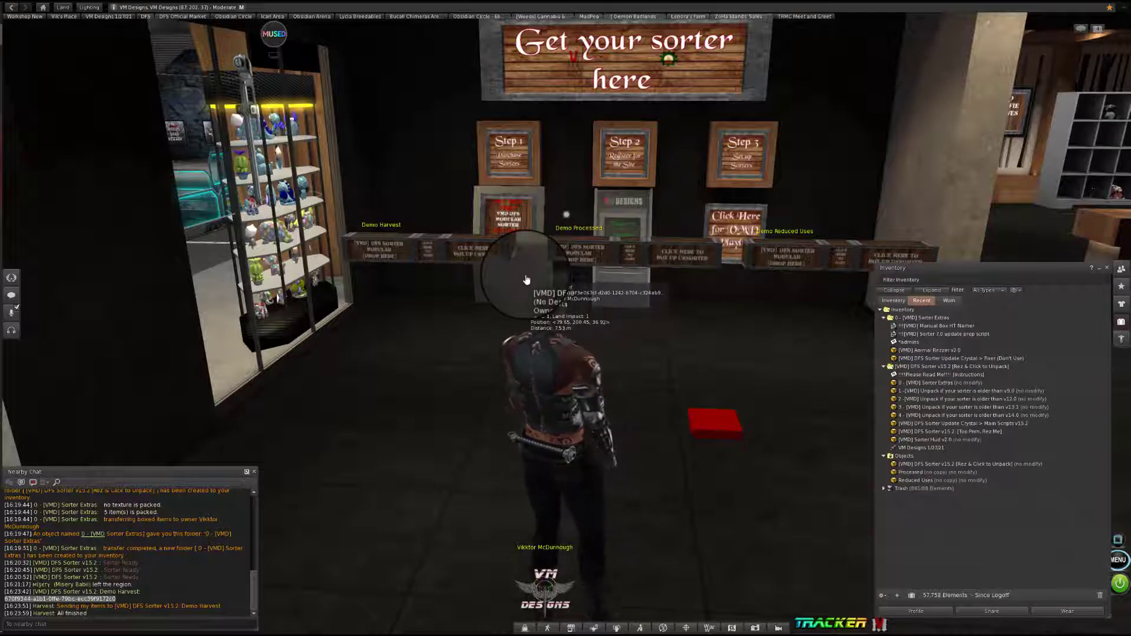
Step: Review the items delivered into the Demo Harvest sorter and sort them into crates
right_click(399, 257)
click(425, 307)
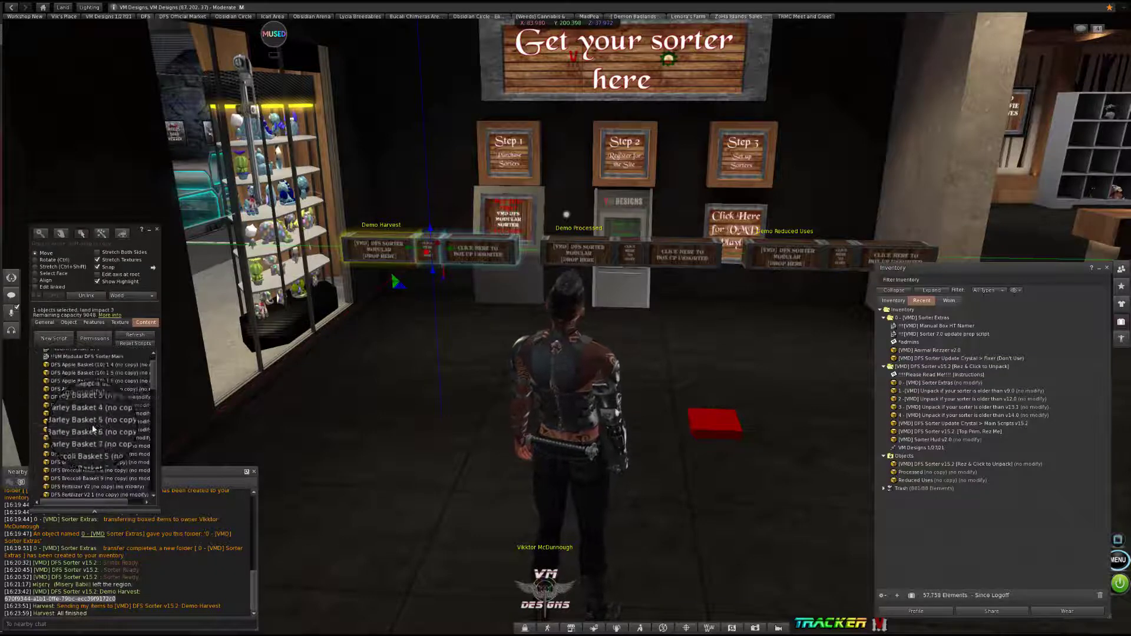
scroll(92, 437, up, 3)
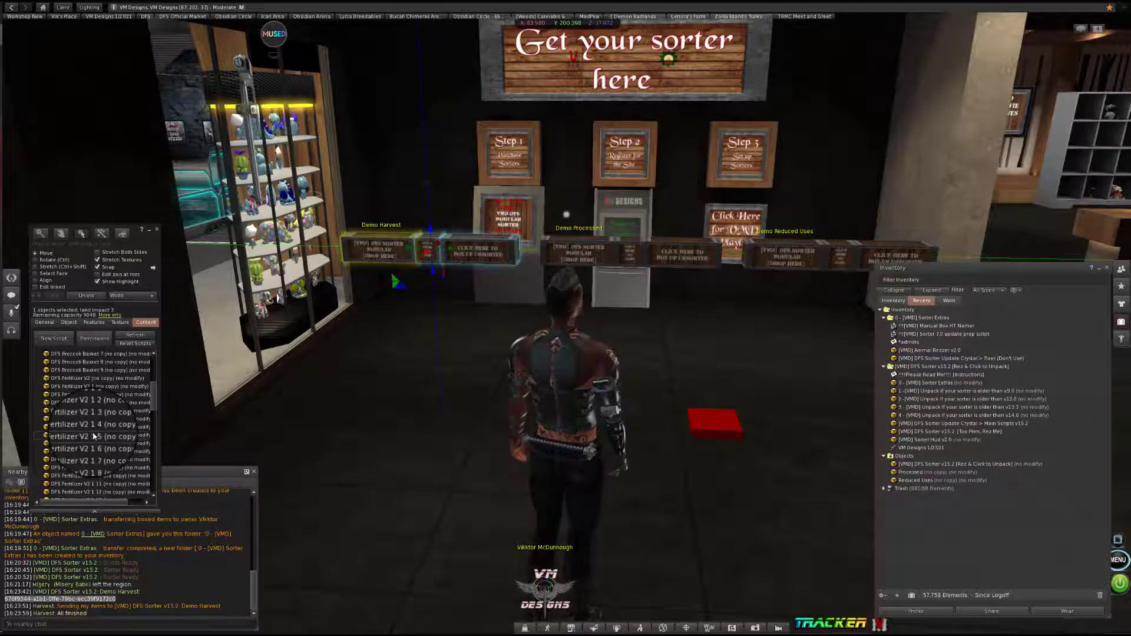
scroll(93, 429, up, 3)
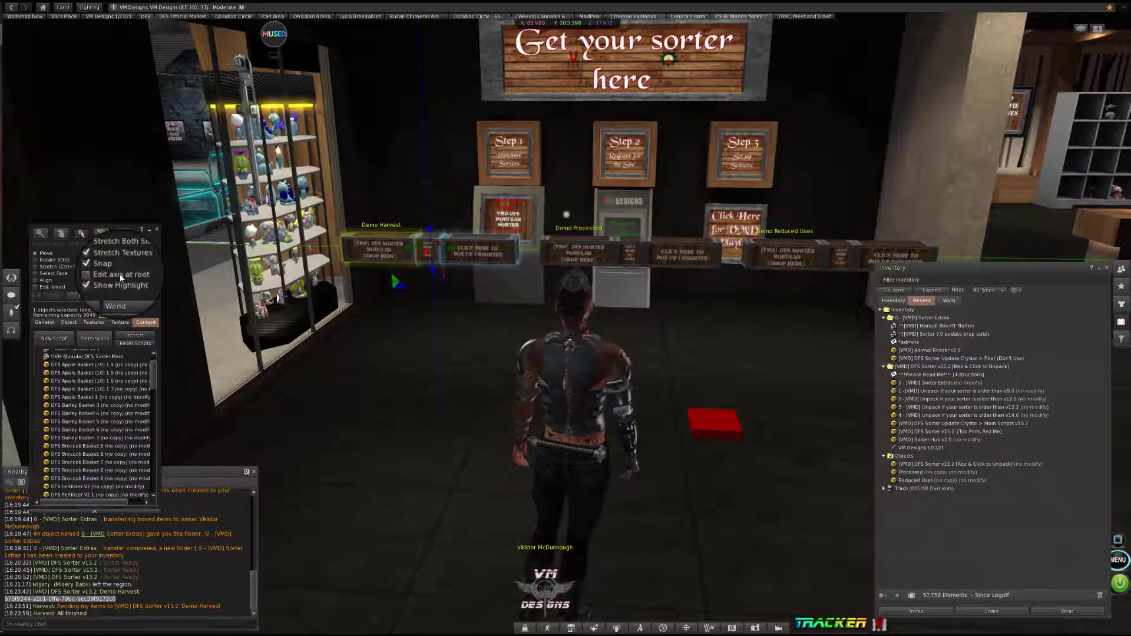
click(156, 230)
click(429, 252)
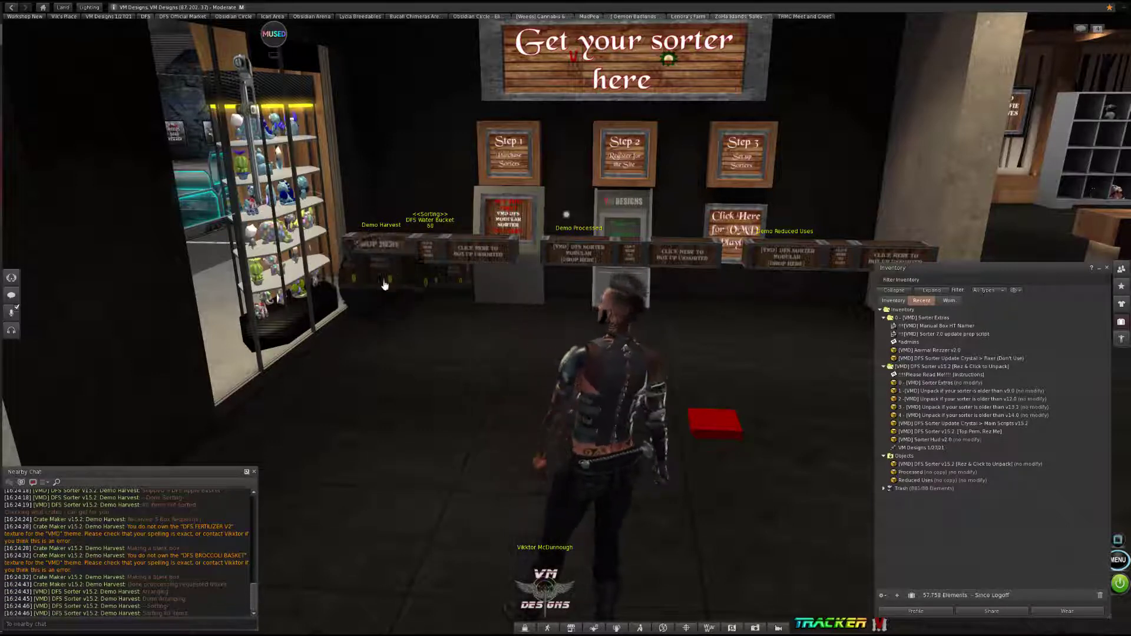
scroll(384, 276, up, 3)
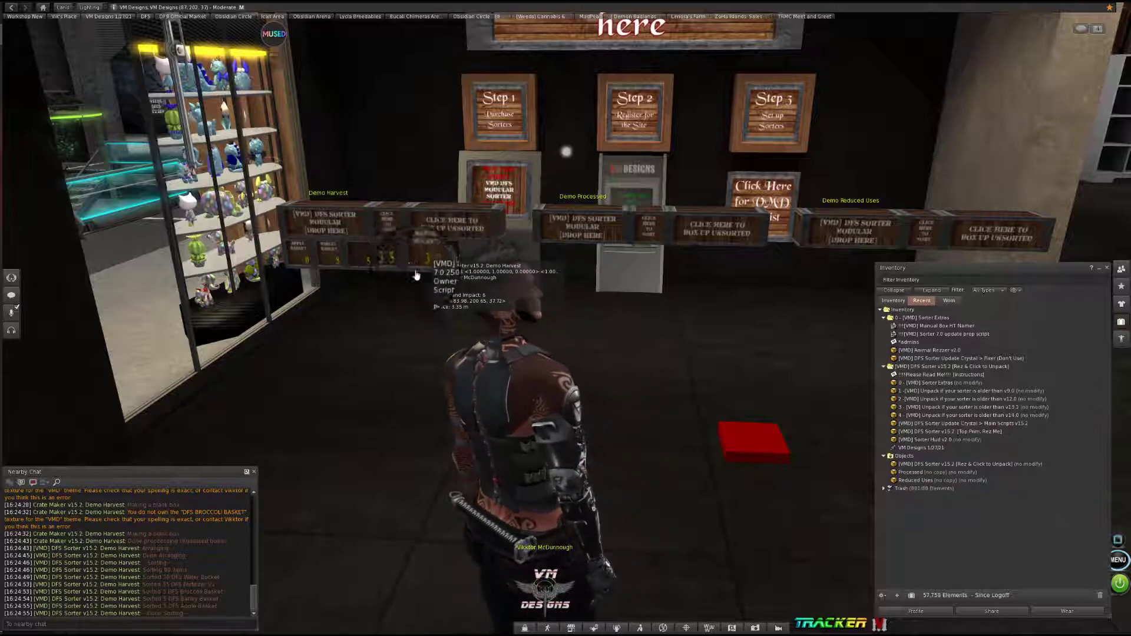
scroll(649, 313, down, 3)
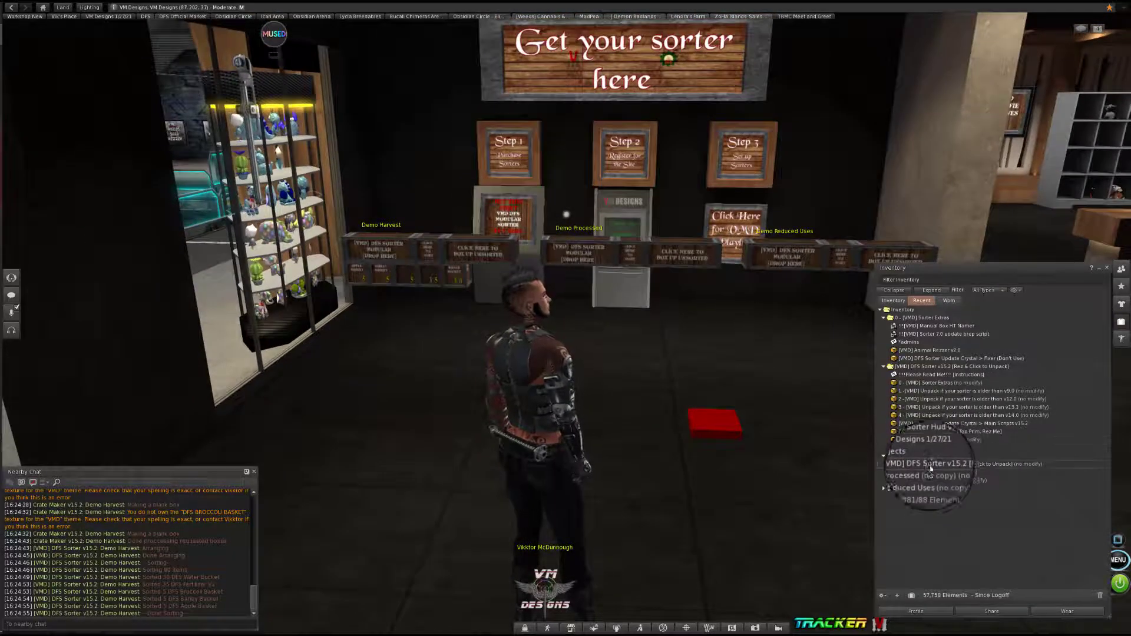
Step: Rez the Processed box on the red block and send its contents to the Demo Processed sorter using its UUID
drag(928, 469, 717, 426)
click(1041, 116)
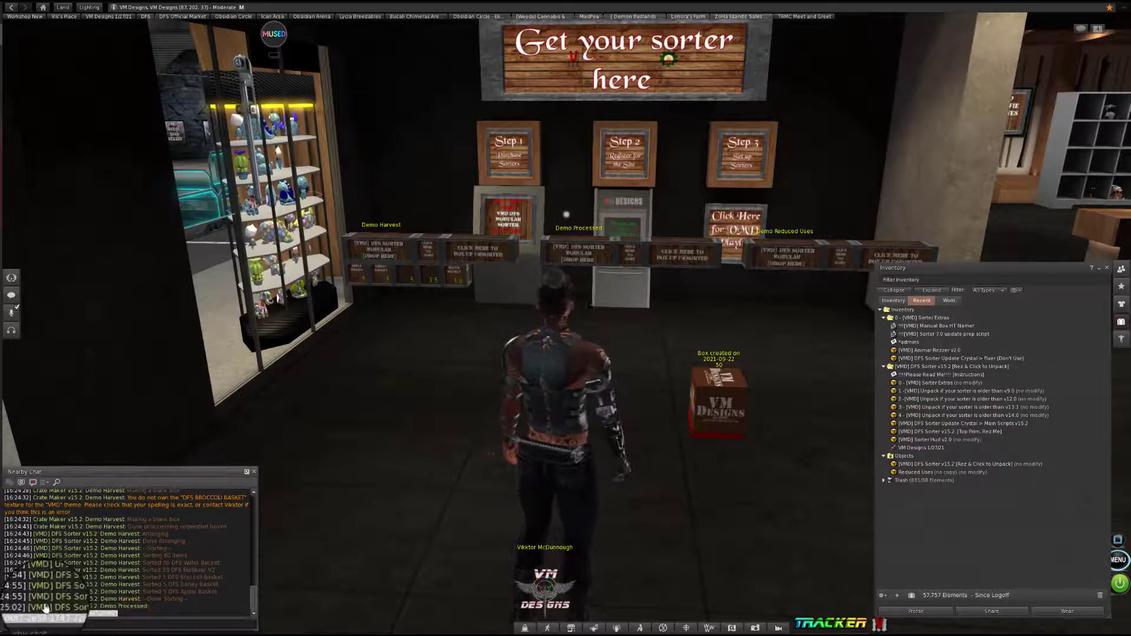
click(719, 404)
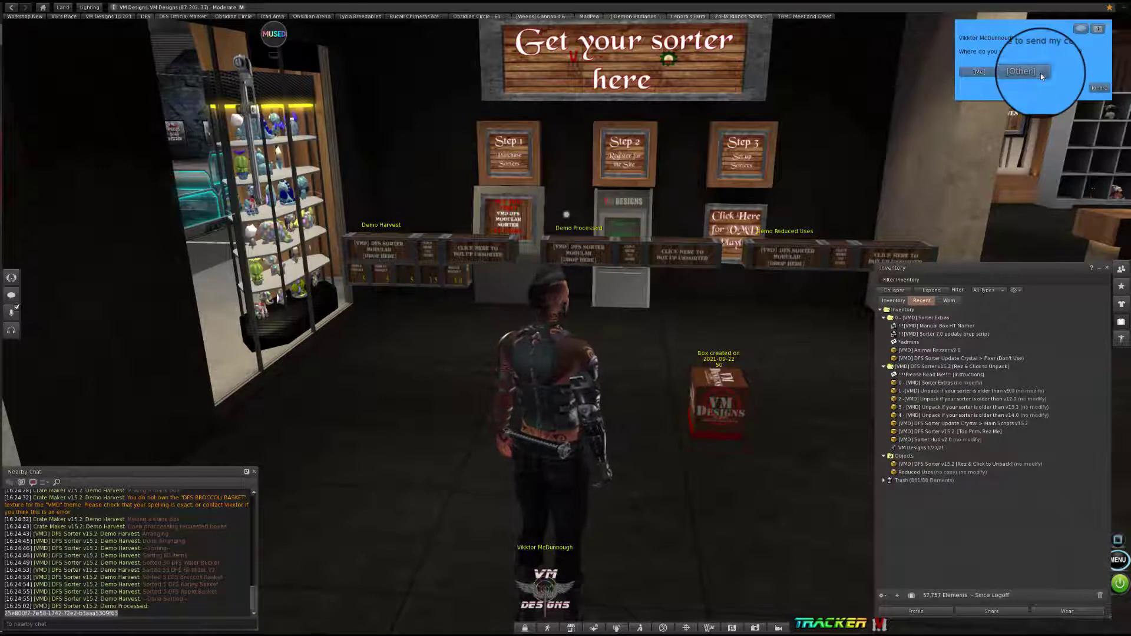
click(1029, 72)
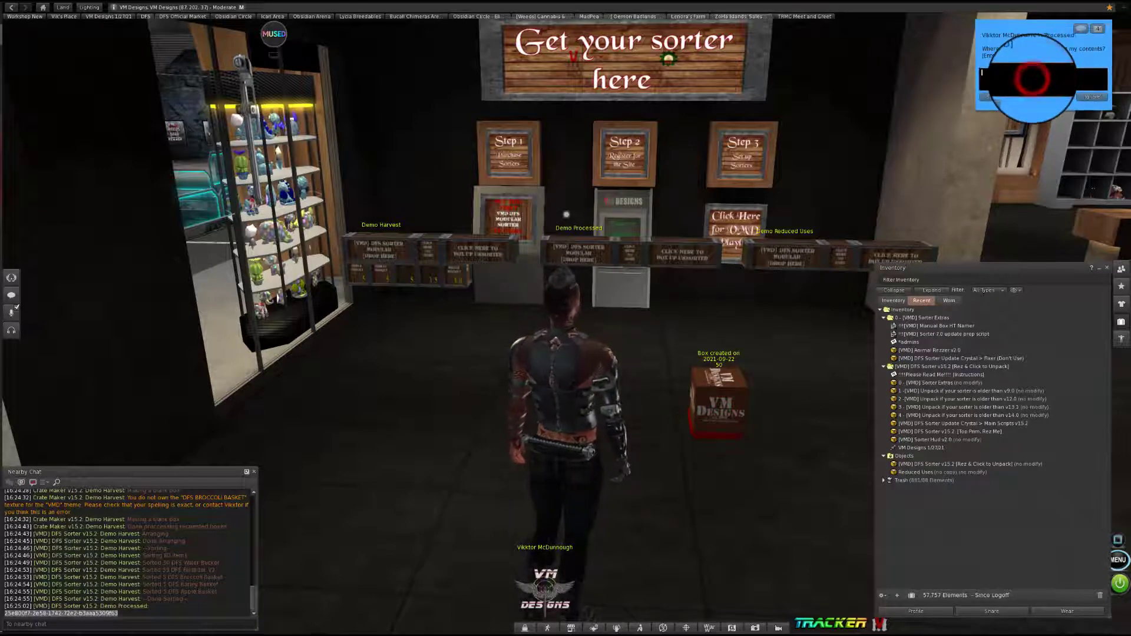
text(25e800f7-2e58-1742-72e2-b3aaa5309f63)
click(999, 97)
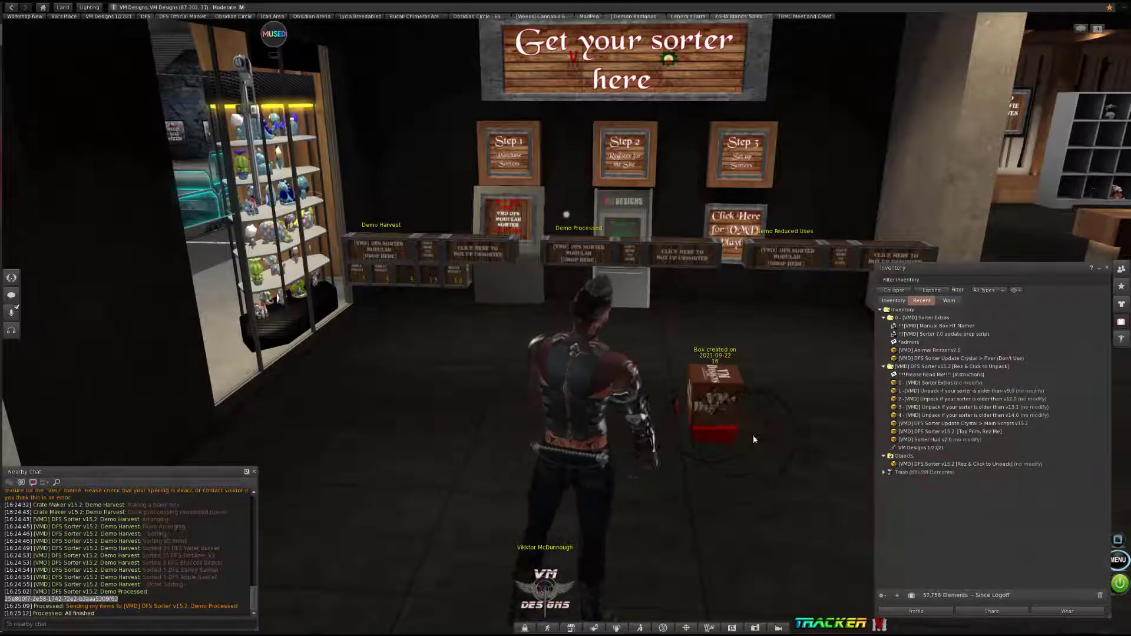
Step: Send the rezzed Reduced Uses box's contents to the Demo Reduced Uses sorter using its UUID
click(784, 254)
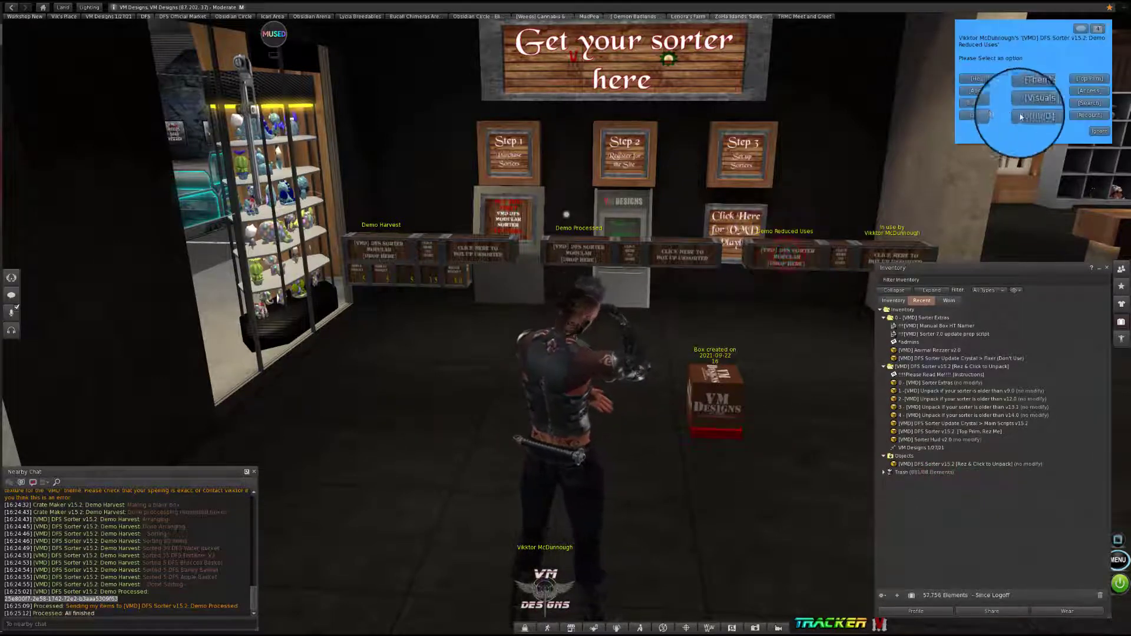
click(1038, 116)
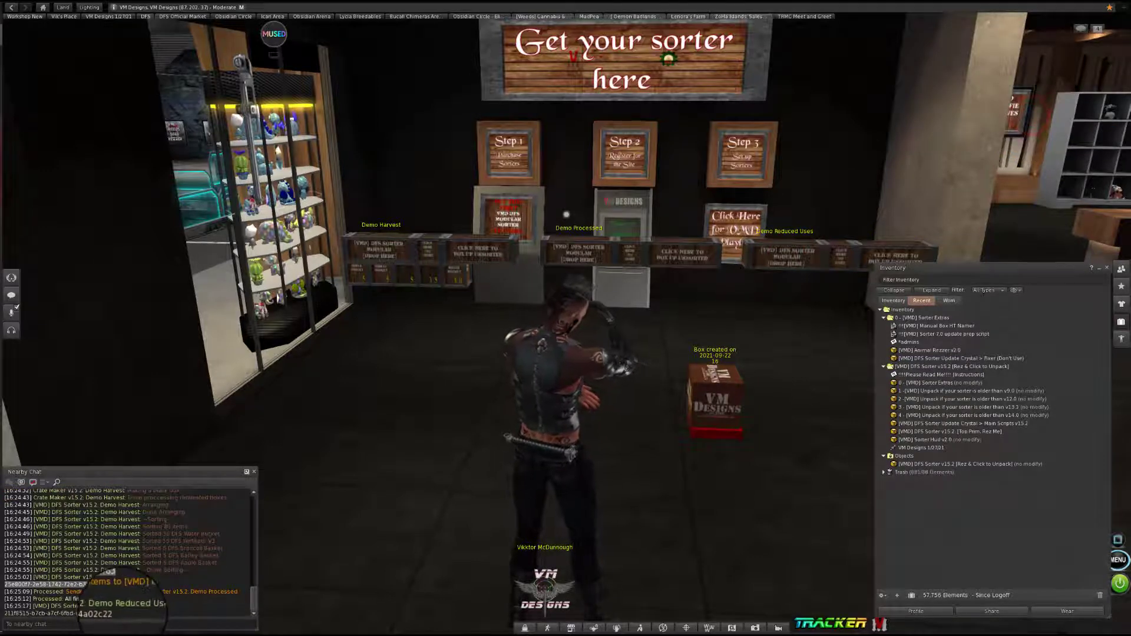
drag(117, 613, 7, 613)
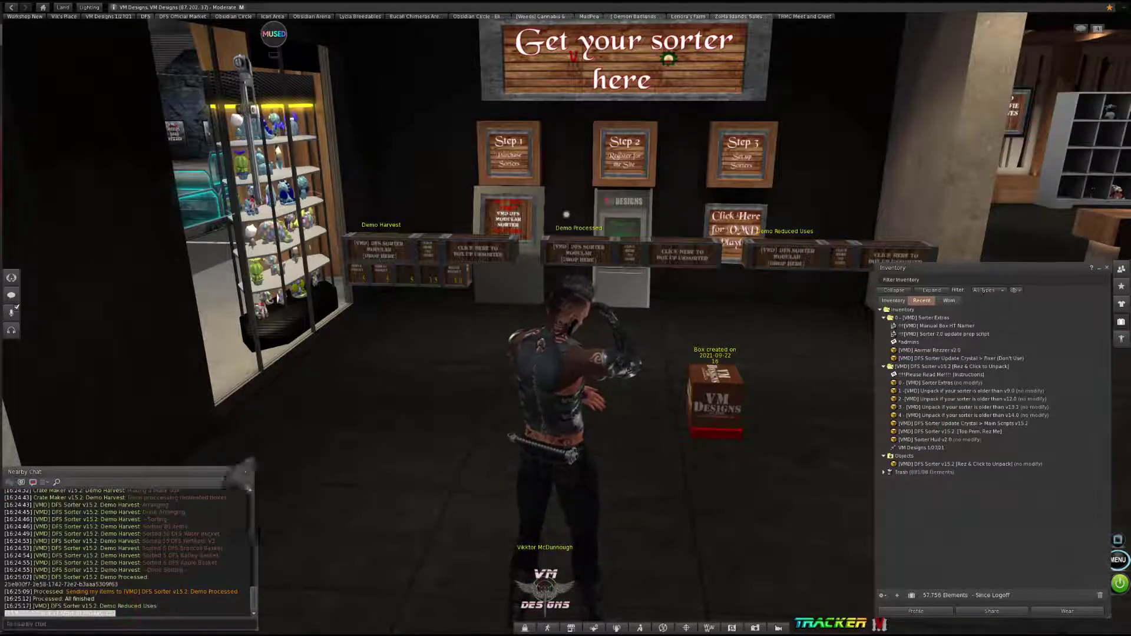
click(1030, 72)
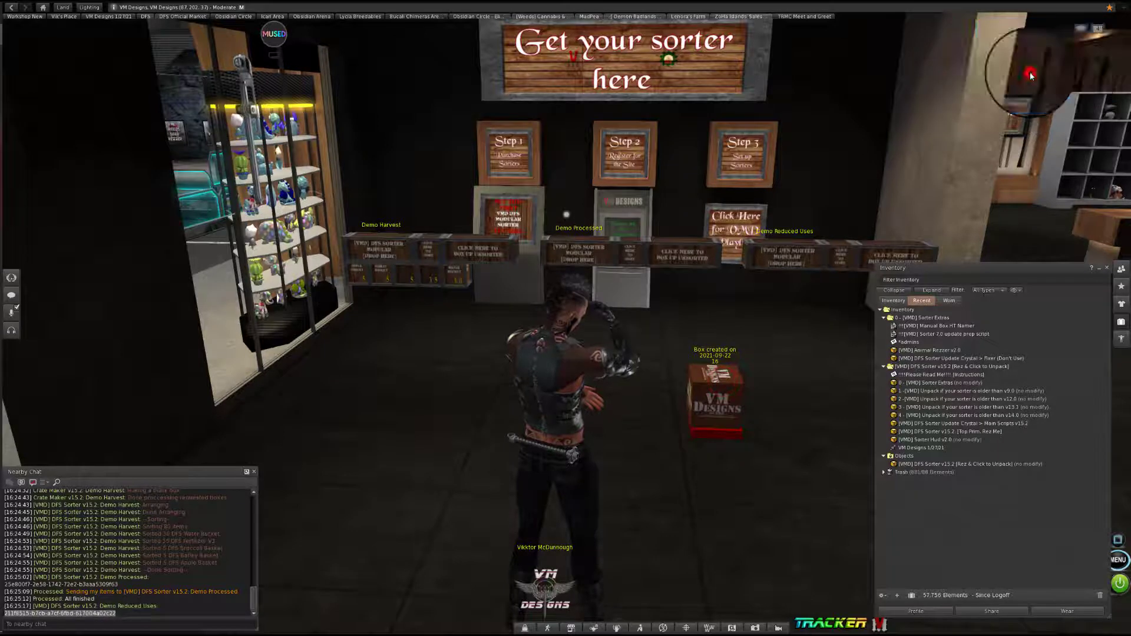
click(997, 99)
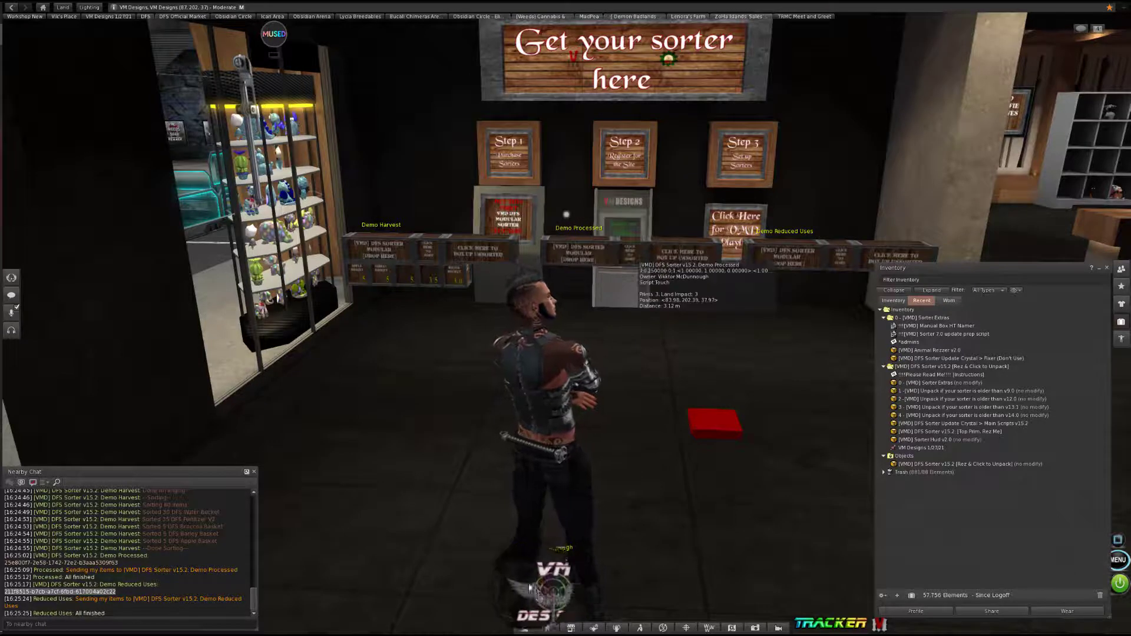
Step: Start sorting on all the sorters at once through the worn Sorter Hud
click(562, 593)
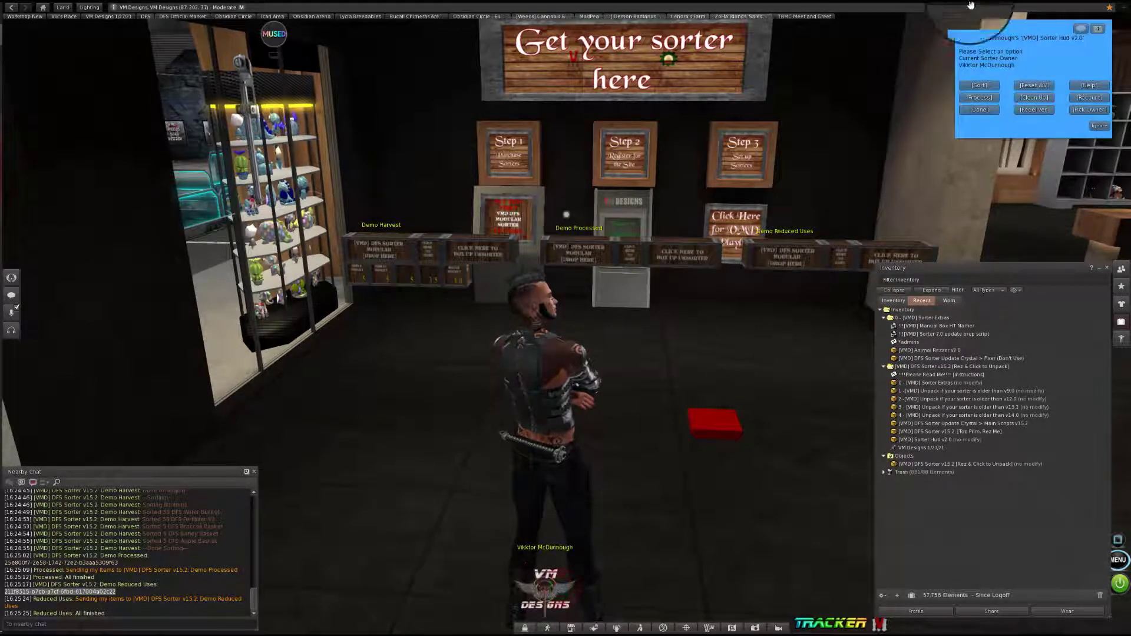
click(997, 83)
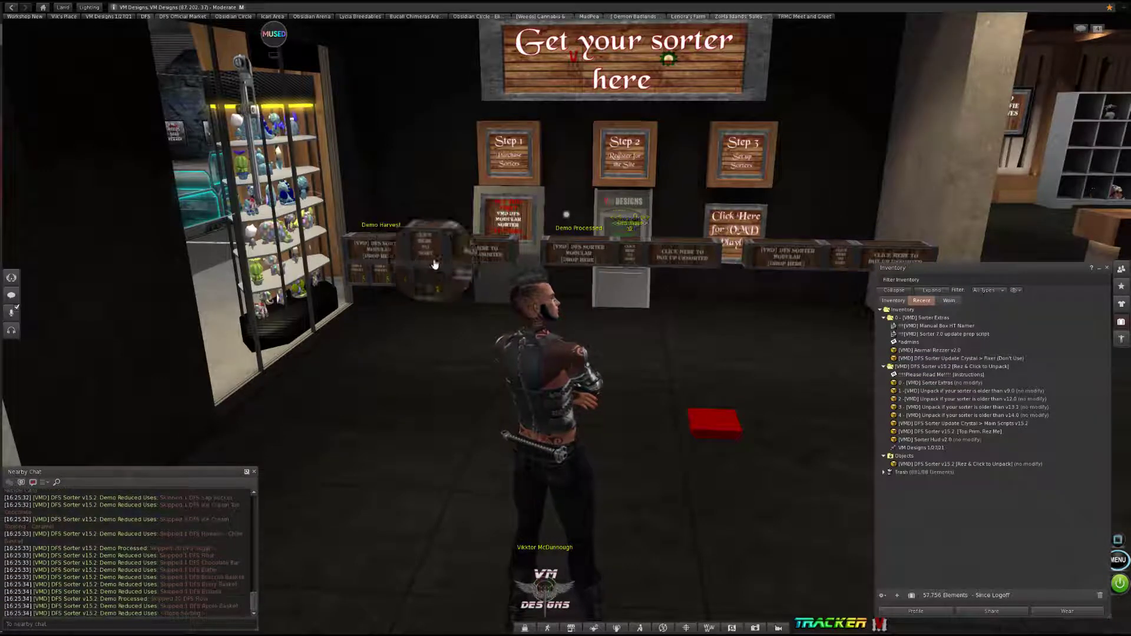
click(753, 381)
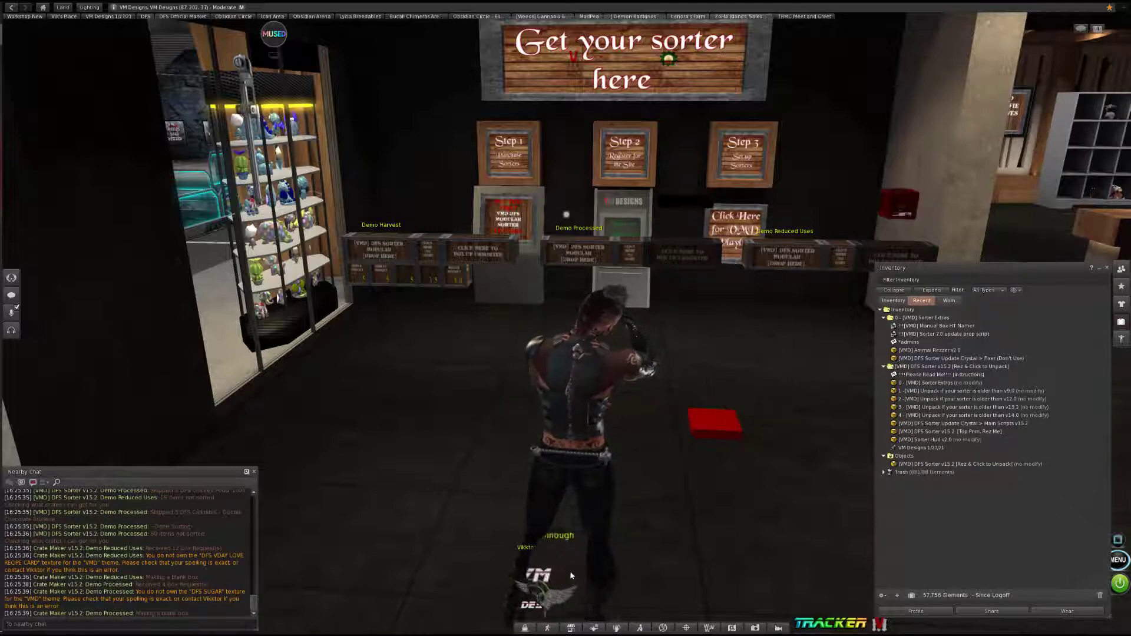
Step: Look over the Sorter Hud options, then inspect the crates on the Demo Processed and Demo Reduced Uses sorters
click(545, 589)
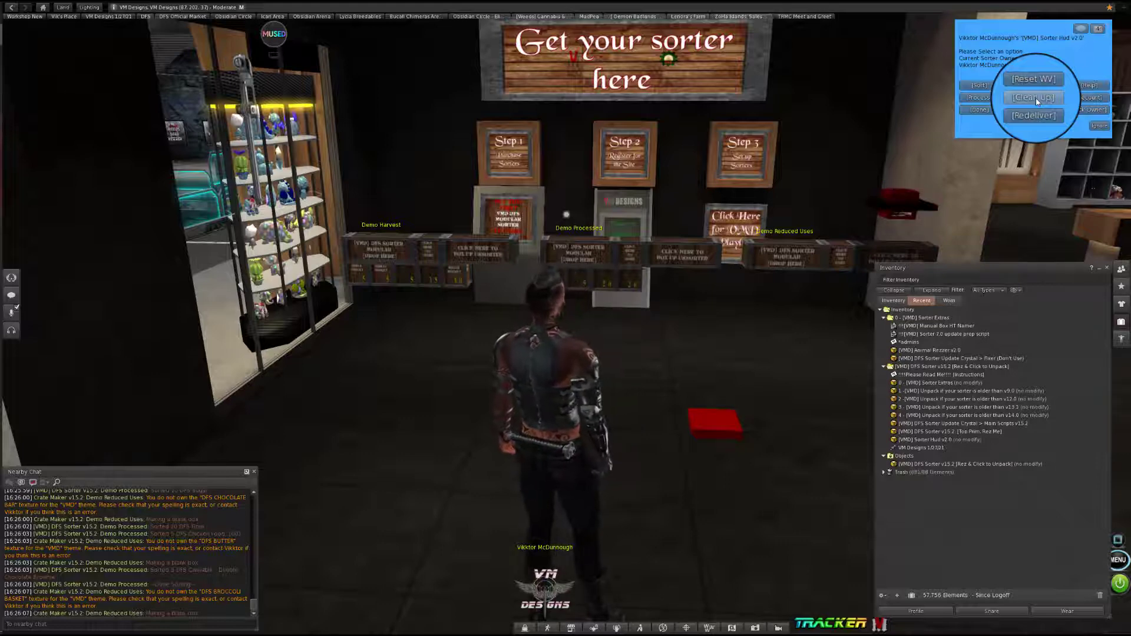
click(981, 112)
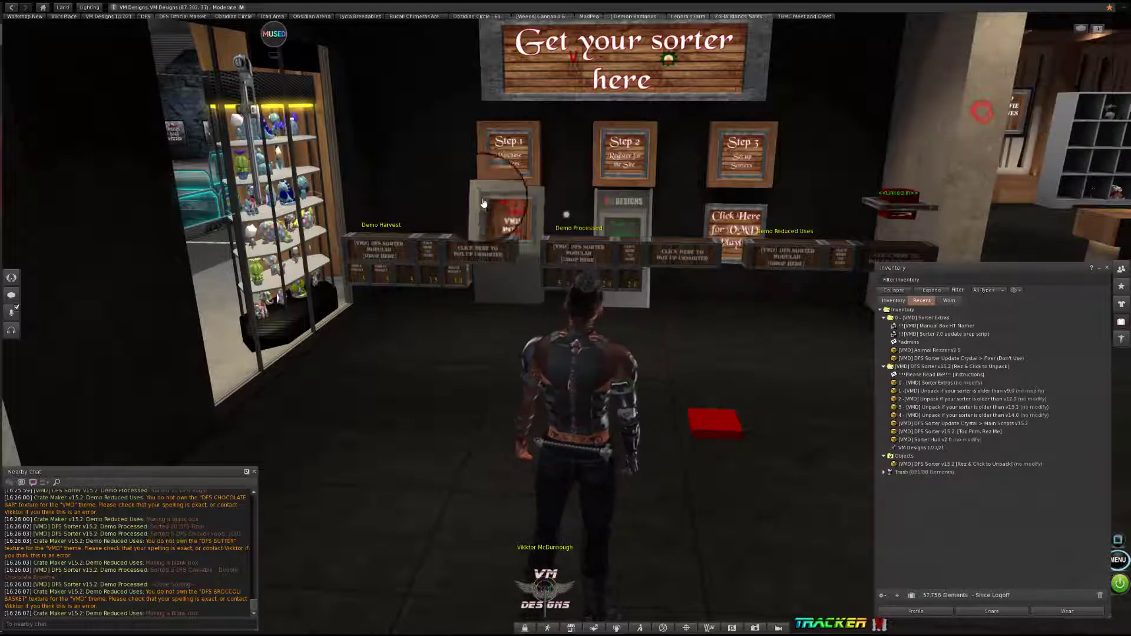
click(638, 392)
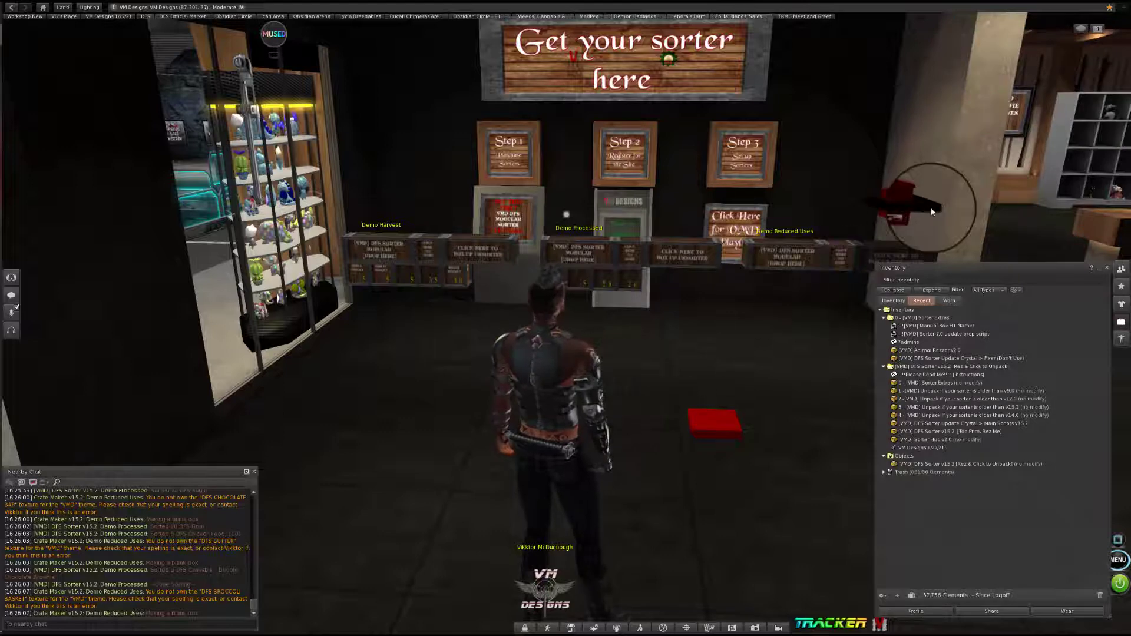
click(608, 271)
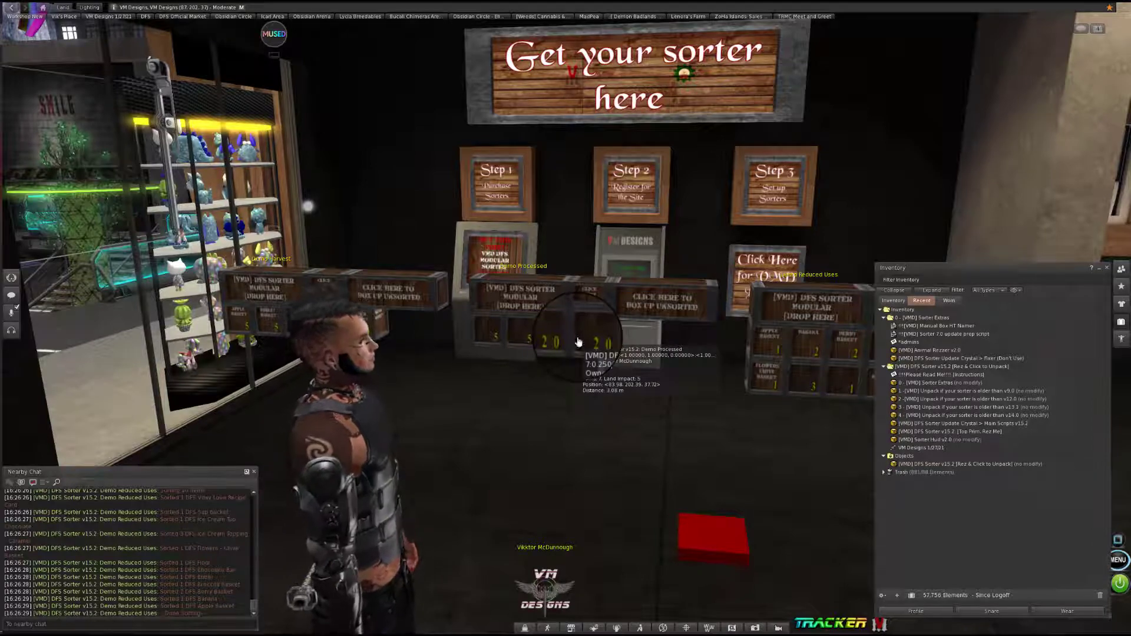
Step: Set the Demo Harvest sorter's crate theme to VMD_PIC
drag(650, 312, 360, 315)
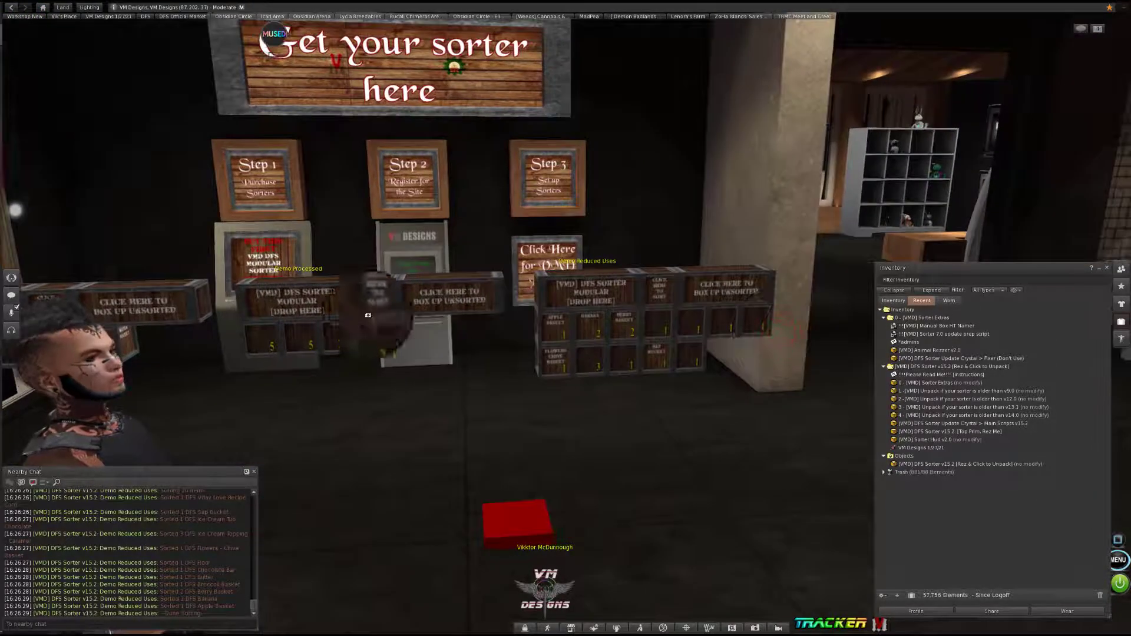
key(Escape)
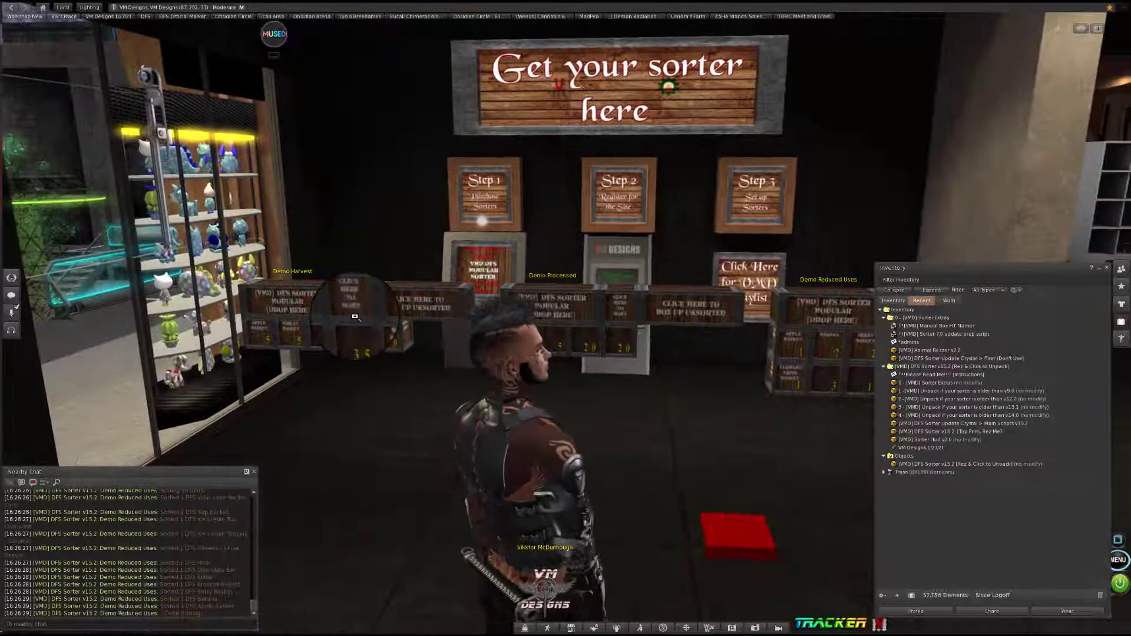
key(m)
key(w)
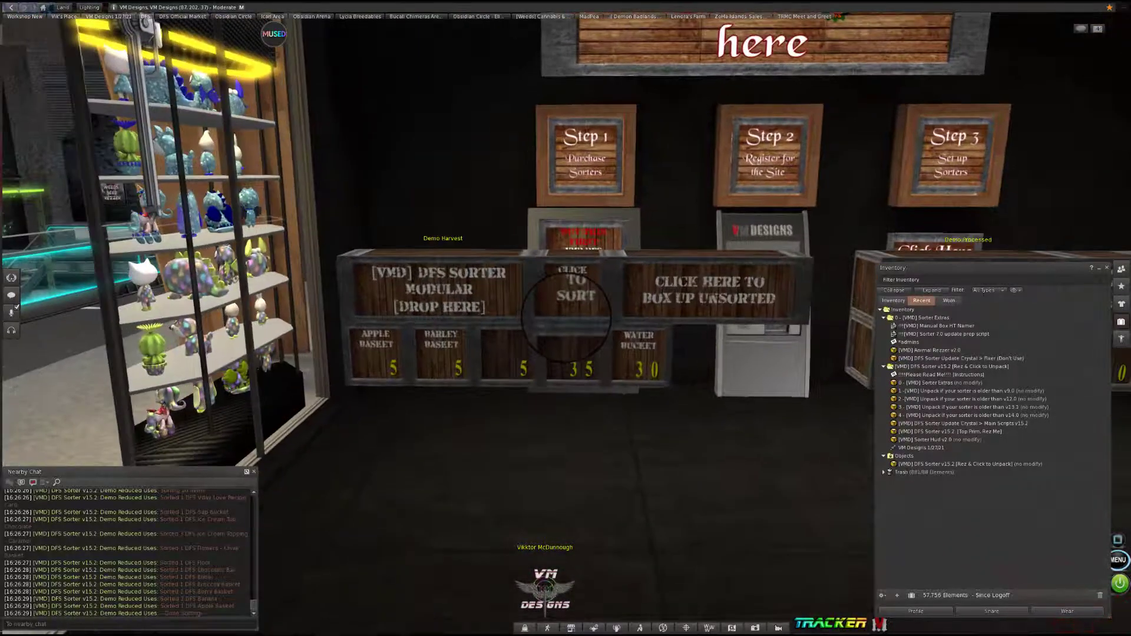
key(Escape)
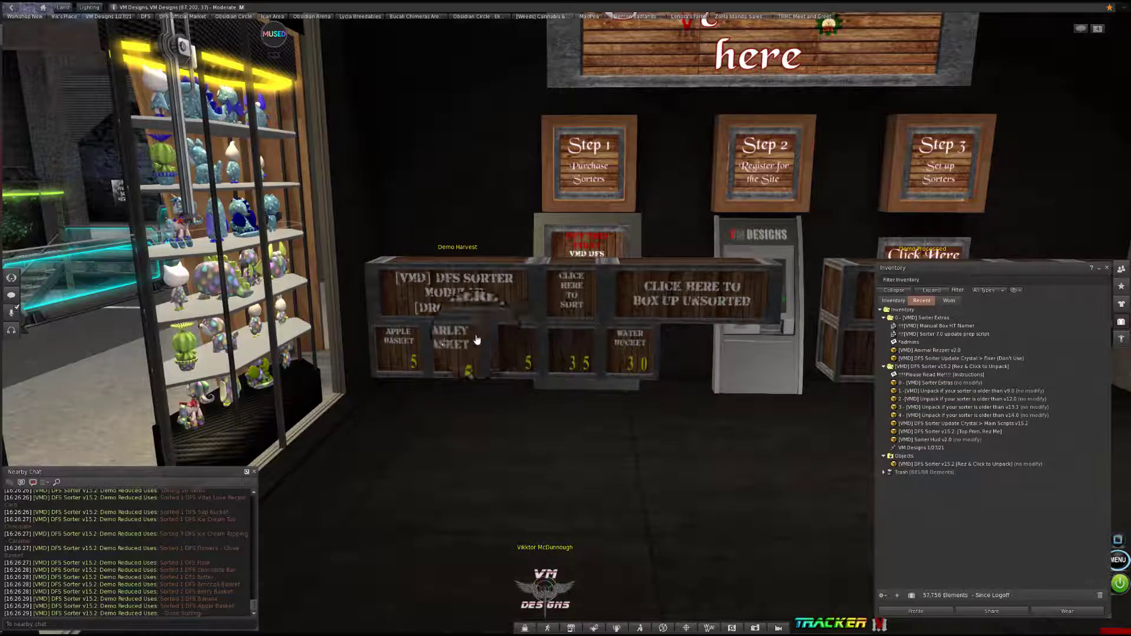
click(475, 302)
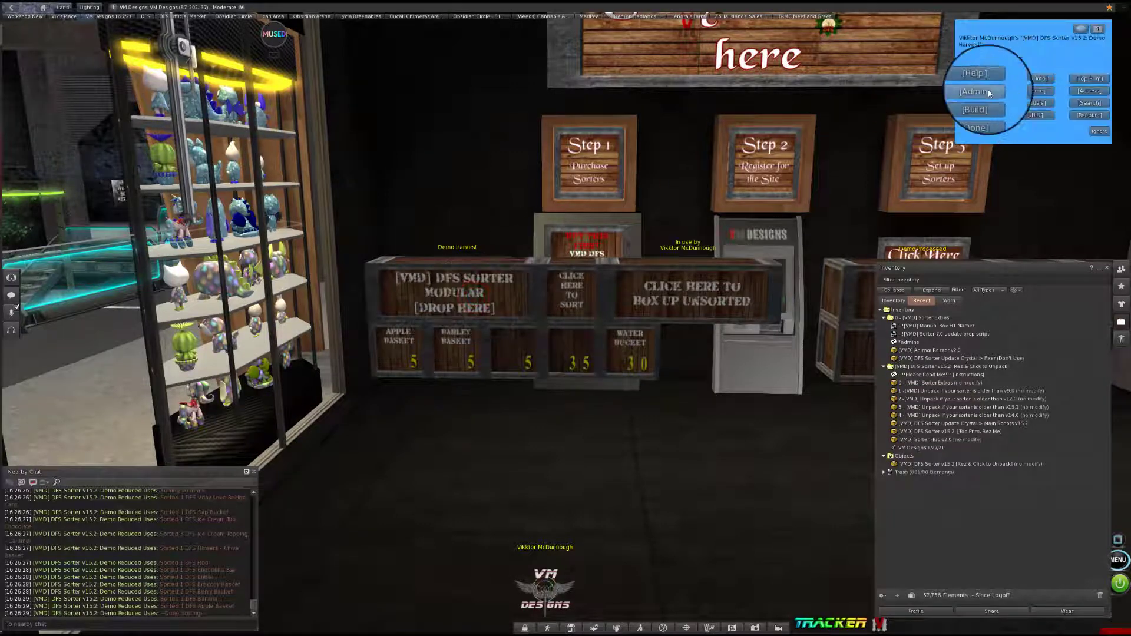
click(1041, 92)
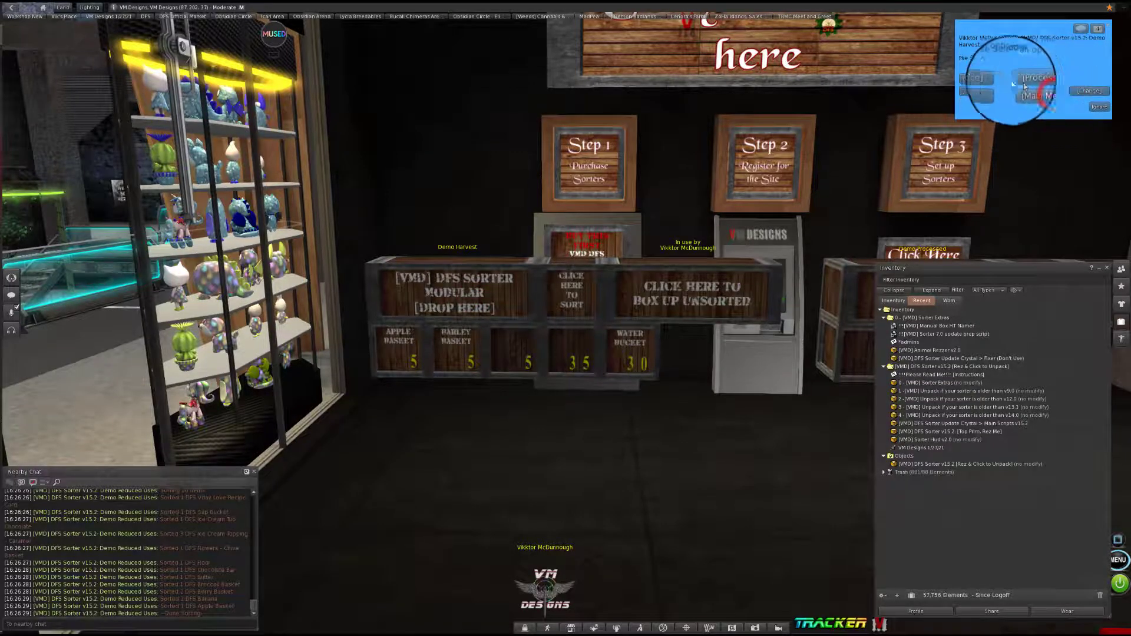
click(1084, 92)
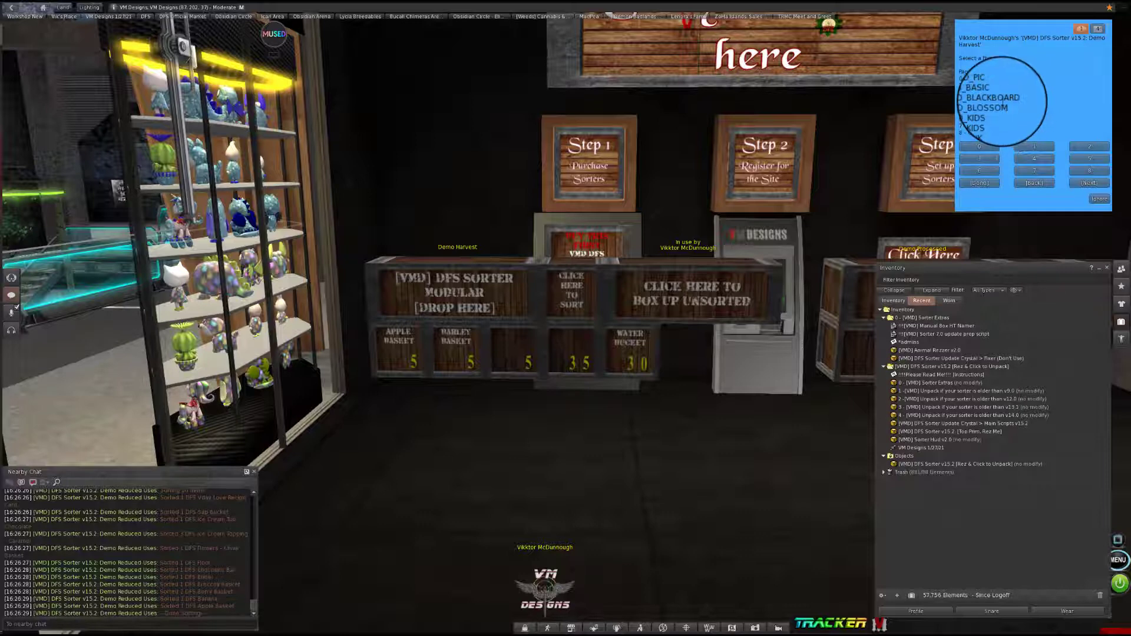
click(1027, 147)
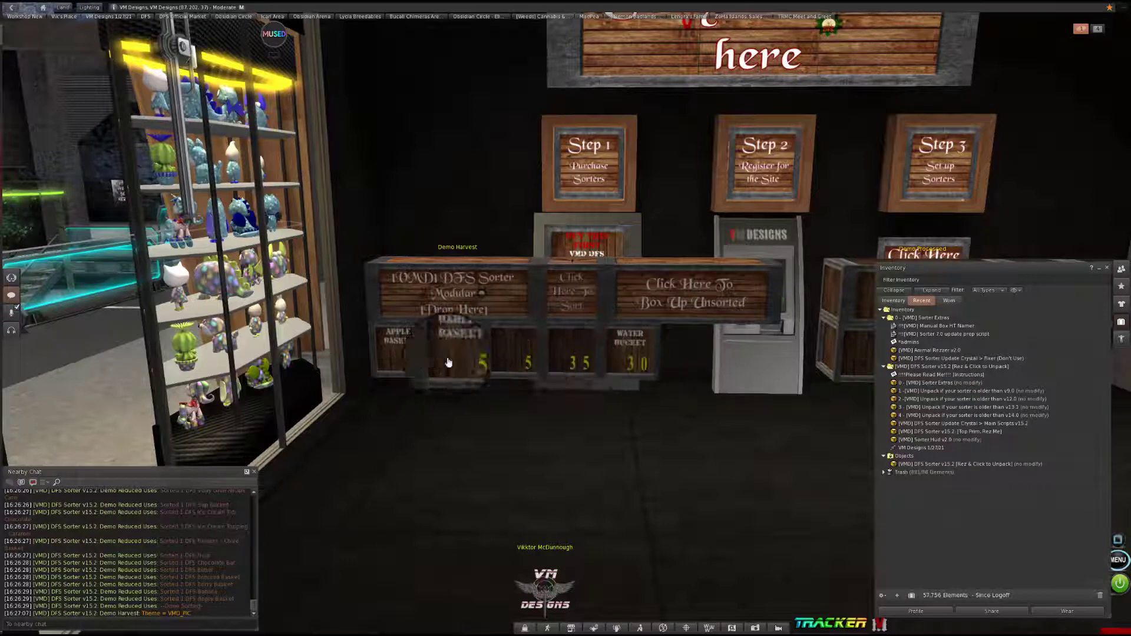
Step: Process the Demo Harvest sorter's crates with its selected theme and examine their picture textures up close
click(447, 285)
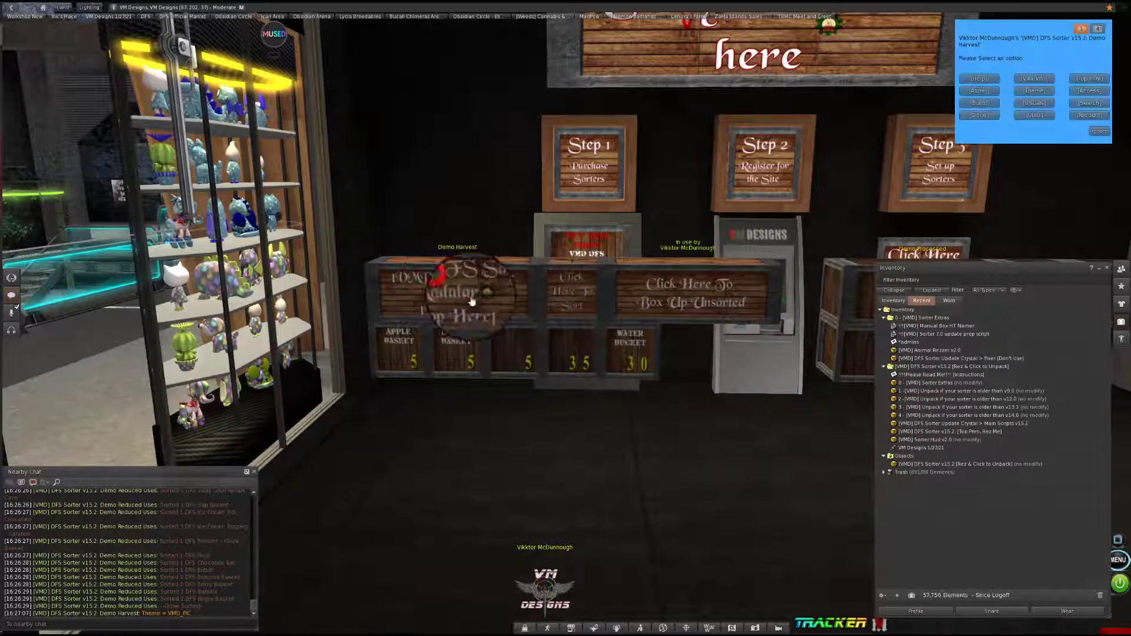
click(1041, 91)
click(1041, 81)
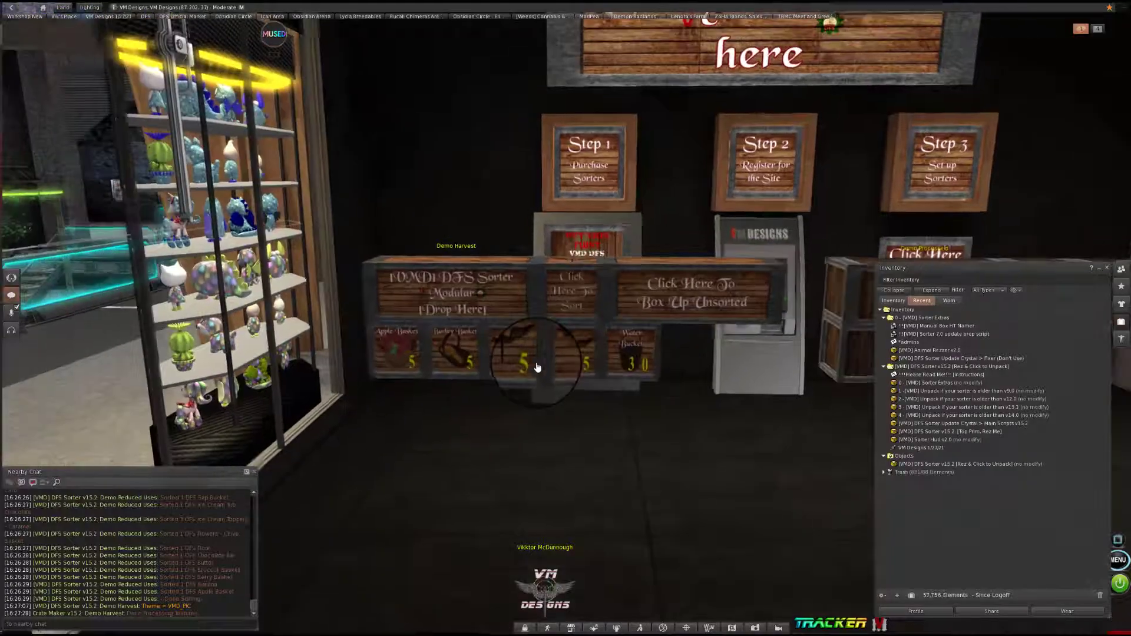
alt+click(537, 367)
drag(537, 367, 412, 370)
drag(564, 330, 567, 317)
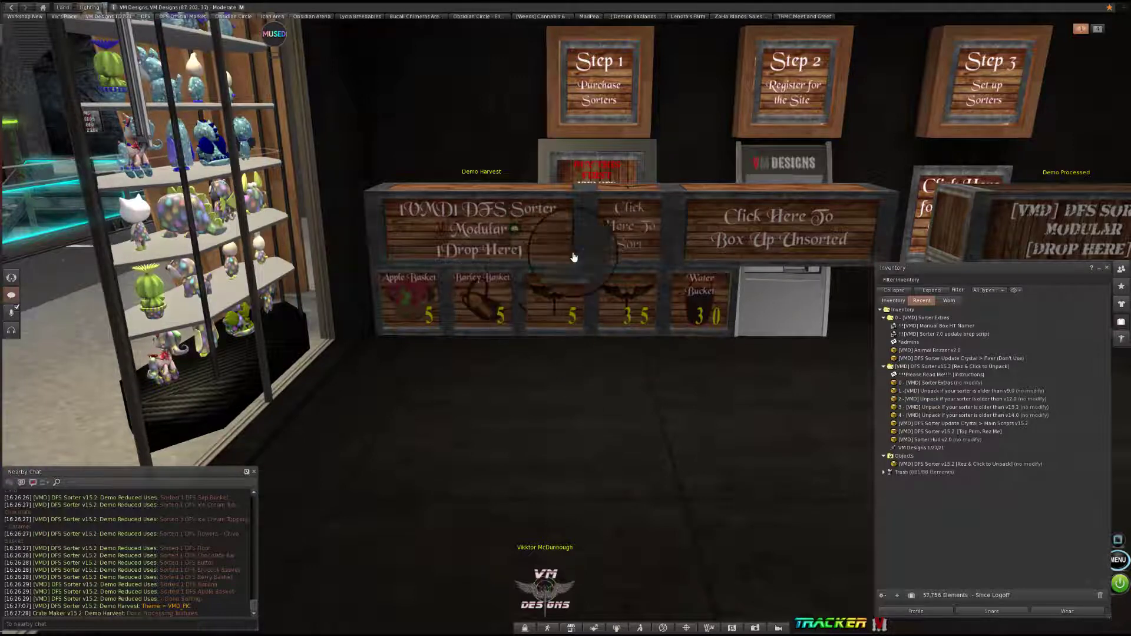
Step: Check the blank third Demo Harvest crate's item, then switch to the browser and purchase the VMD_PIC DFS Broccoli Basket crate by searching "broc"
click(564, 299)
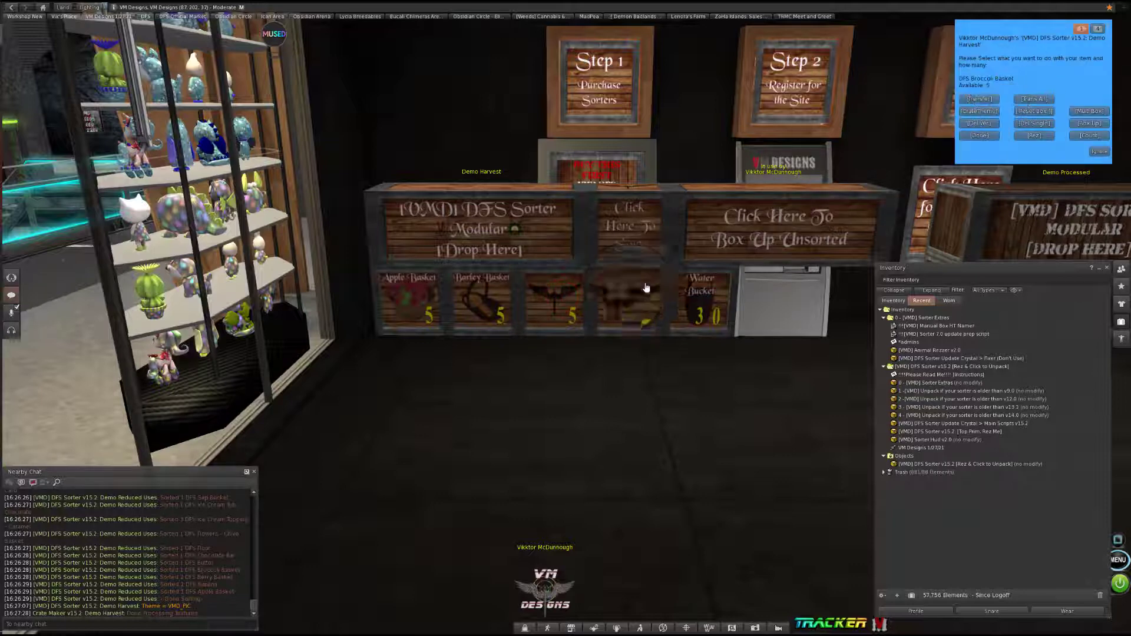
key(alt+Tab)
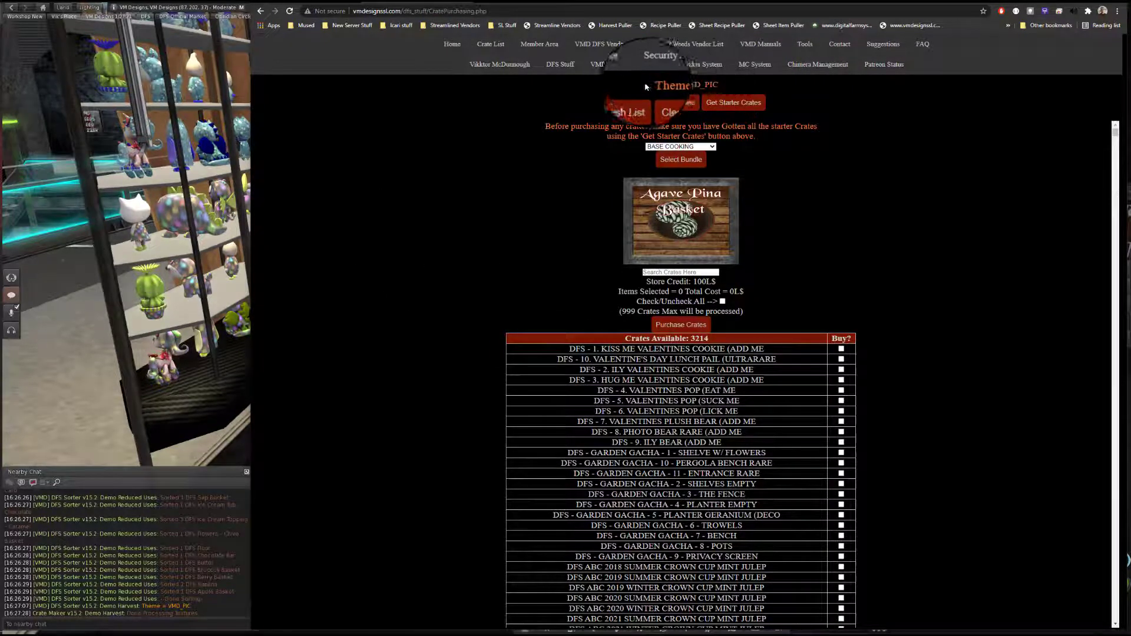
drag(646, 86, 738, 79)
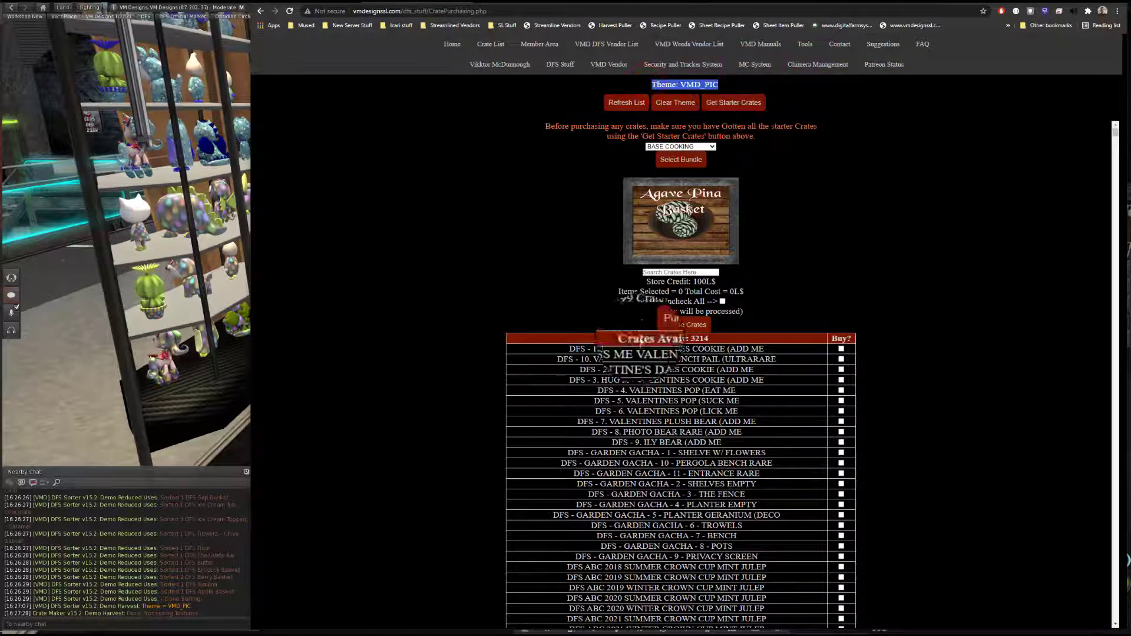
click(656, 273)
text(br)
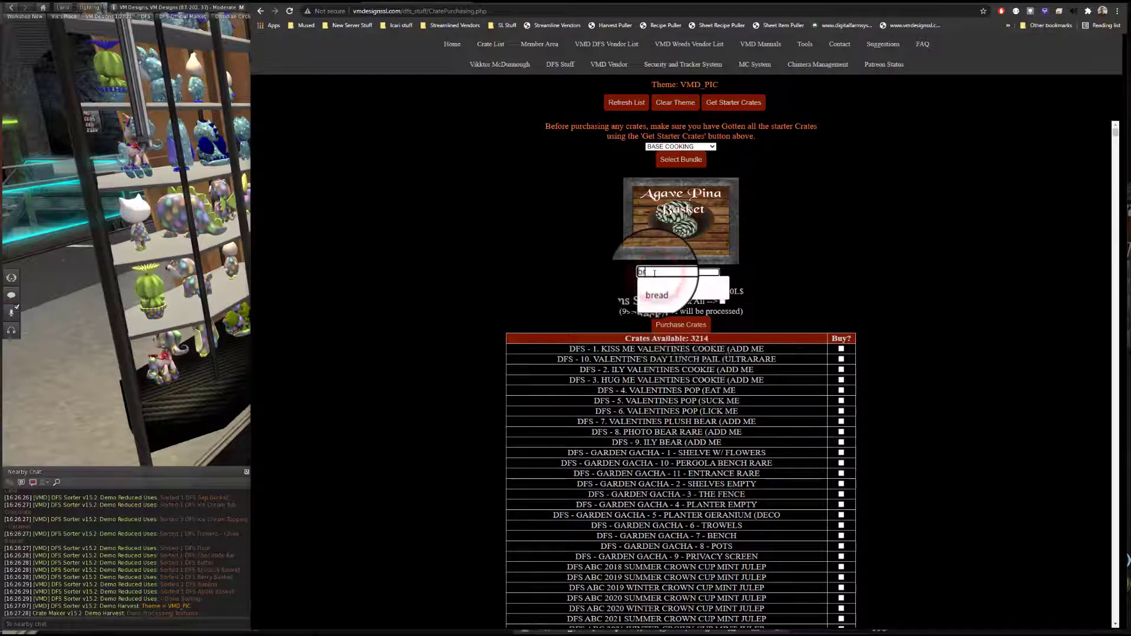
text(oc)
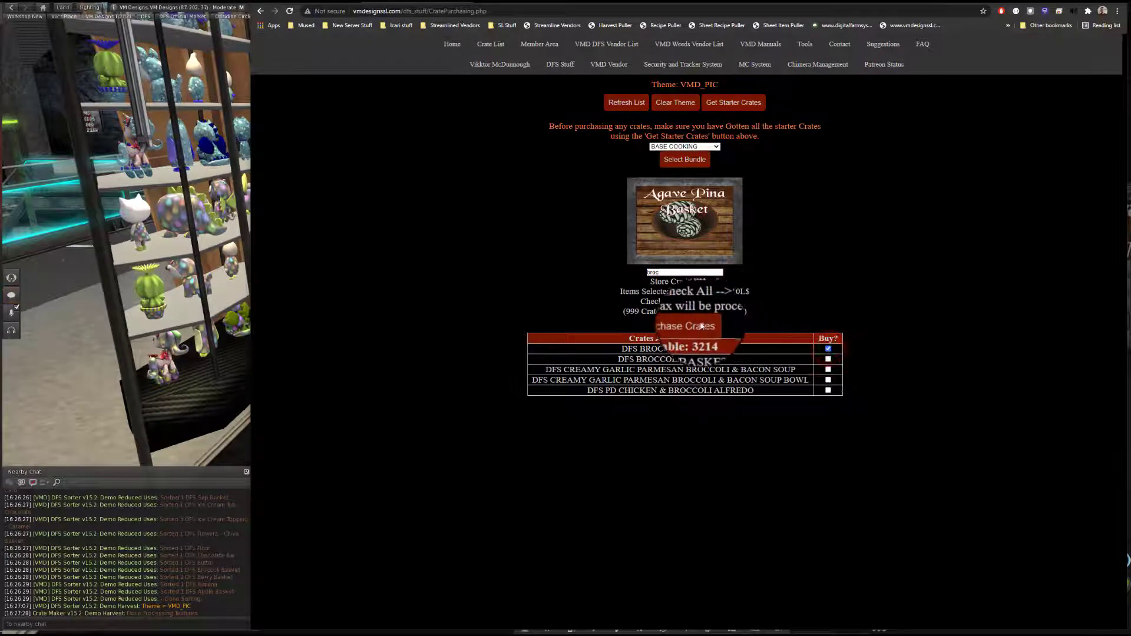
click(699, 325)
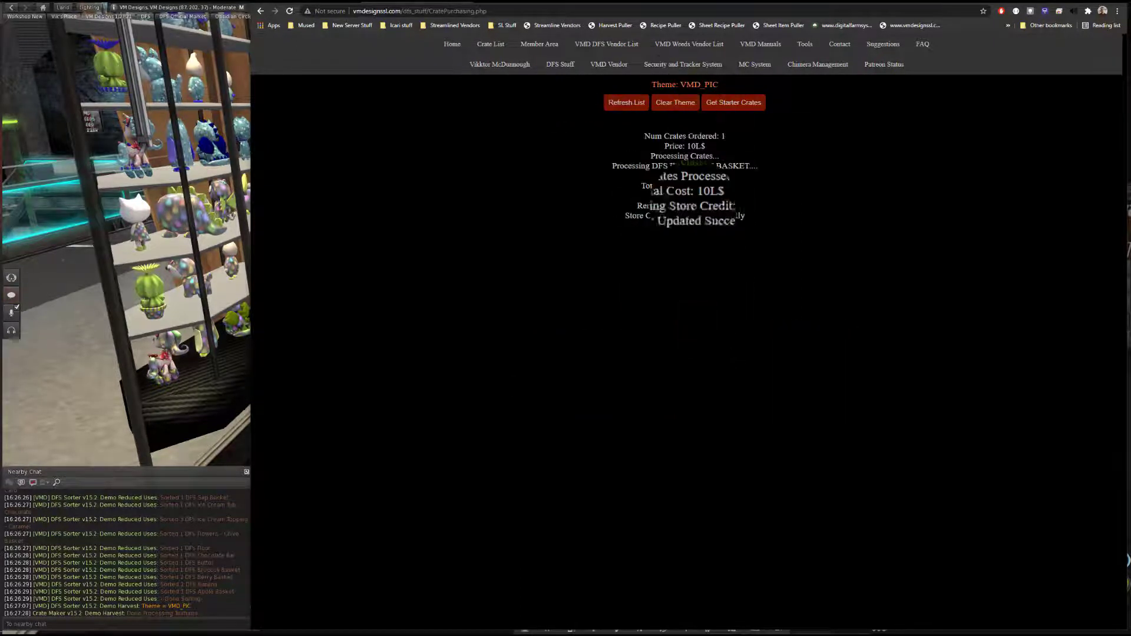
click(628, 102)
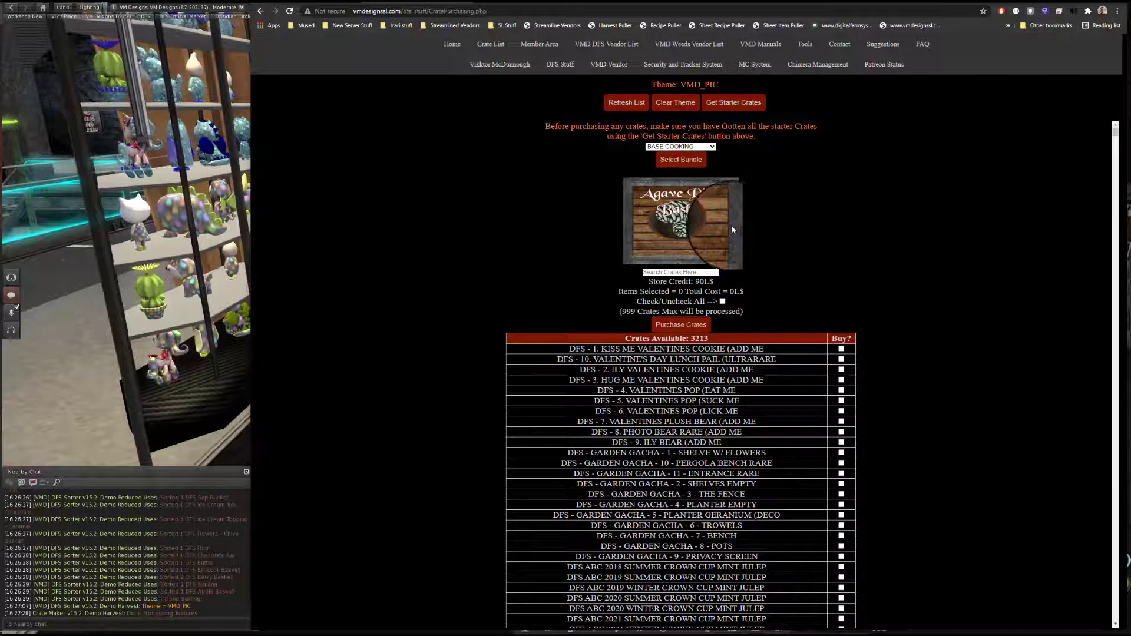
Step: Review the list of owned crates, then switch back to Second Life and apply the crate theme to the broccoli crate
click(555, 87)
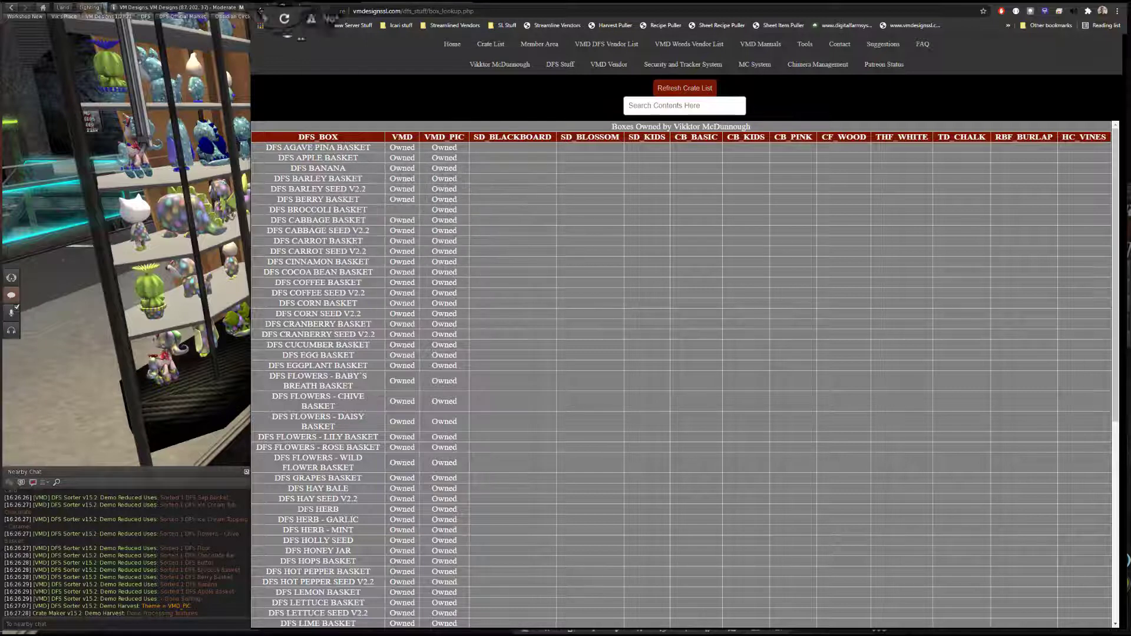
key(alt+Tab)
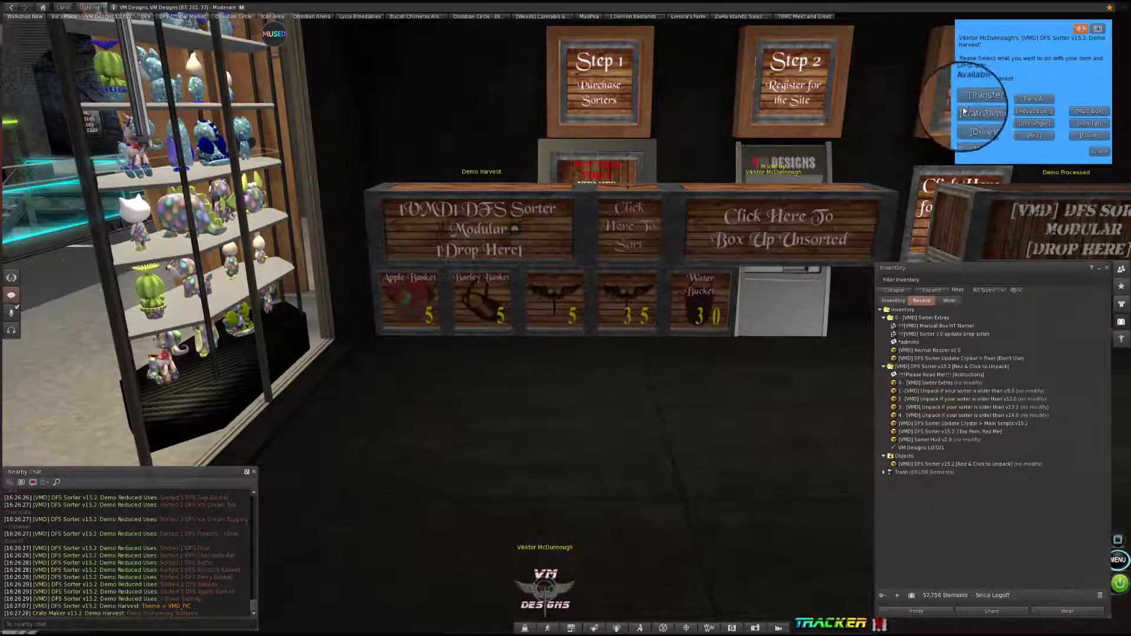
click(992, 111)
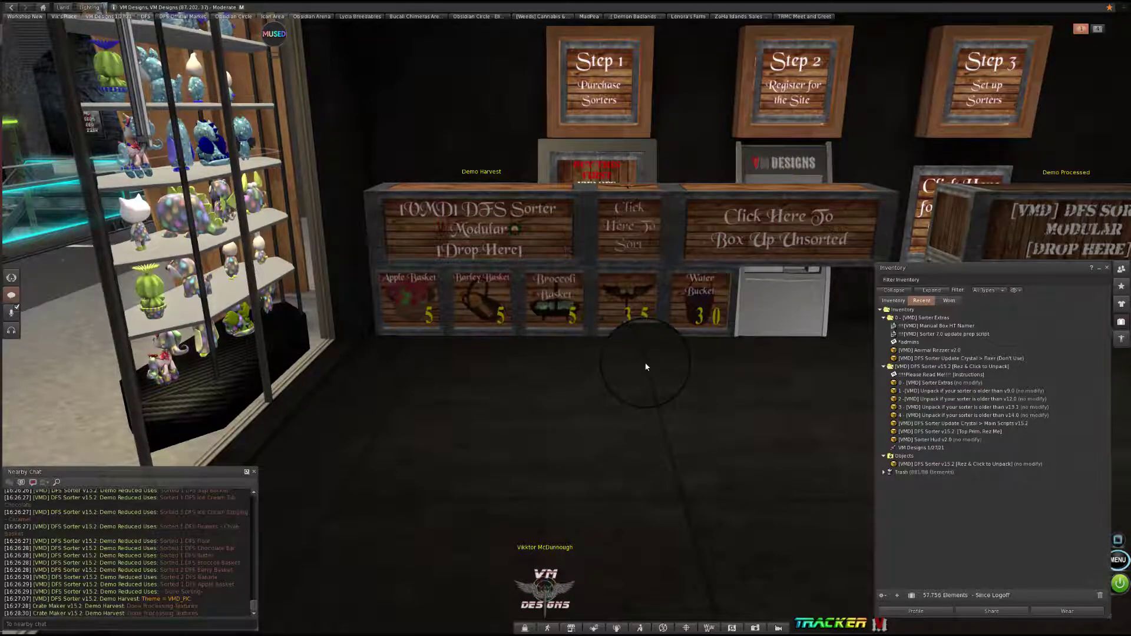
key(Escape)
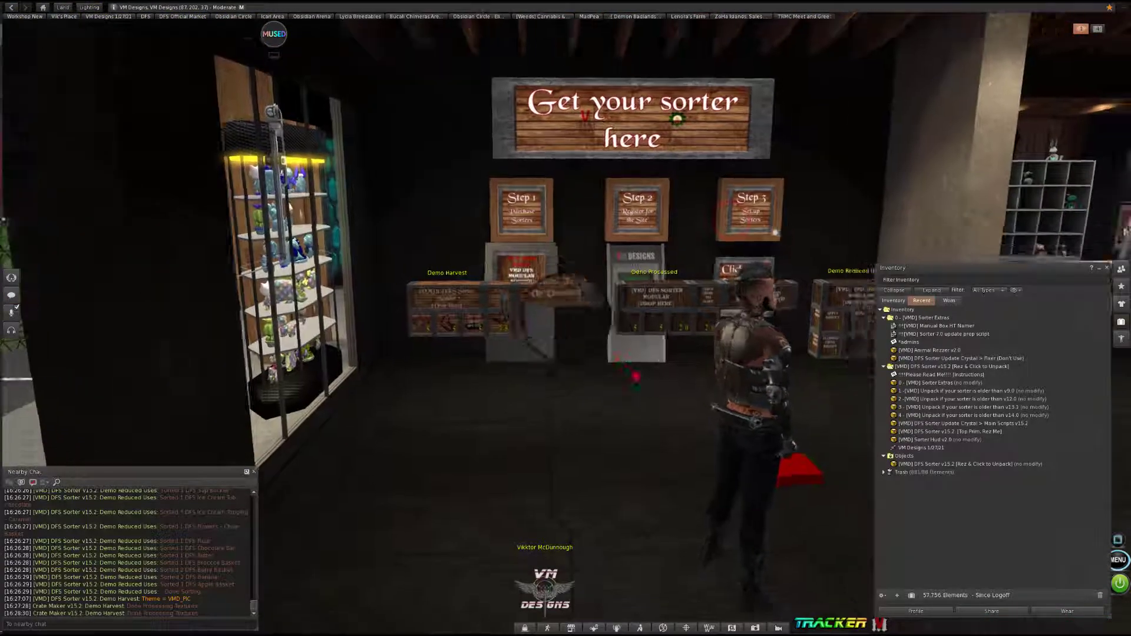
drag(635, 376, 581, 316)
key(Escape)
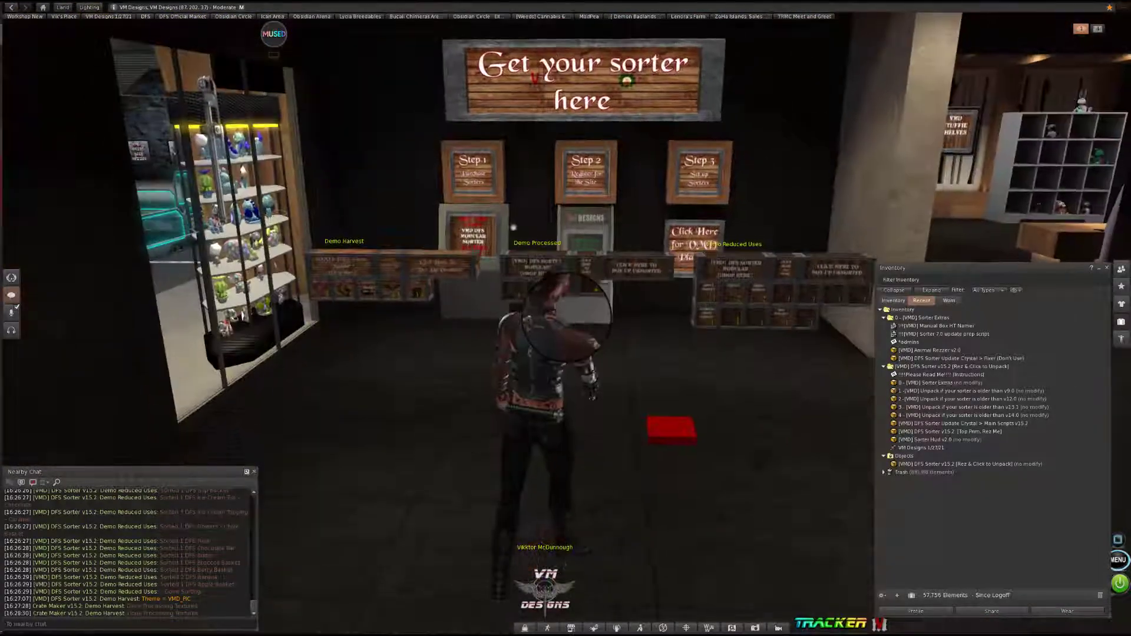
alt+click(578, 307)
key(Escape)
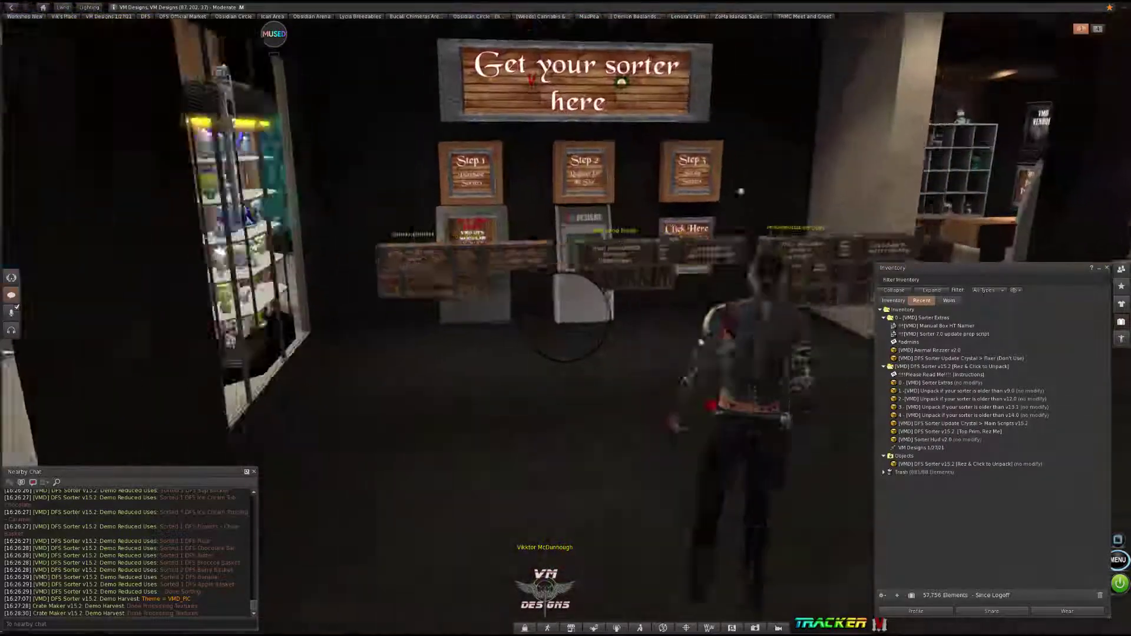